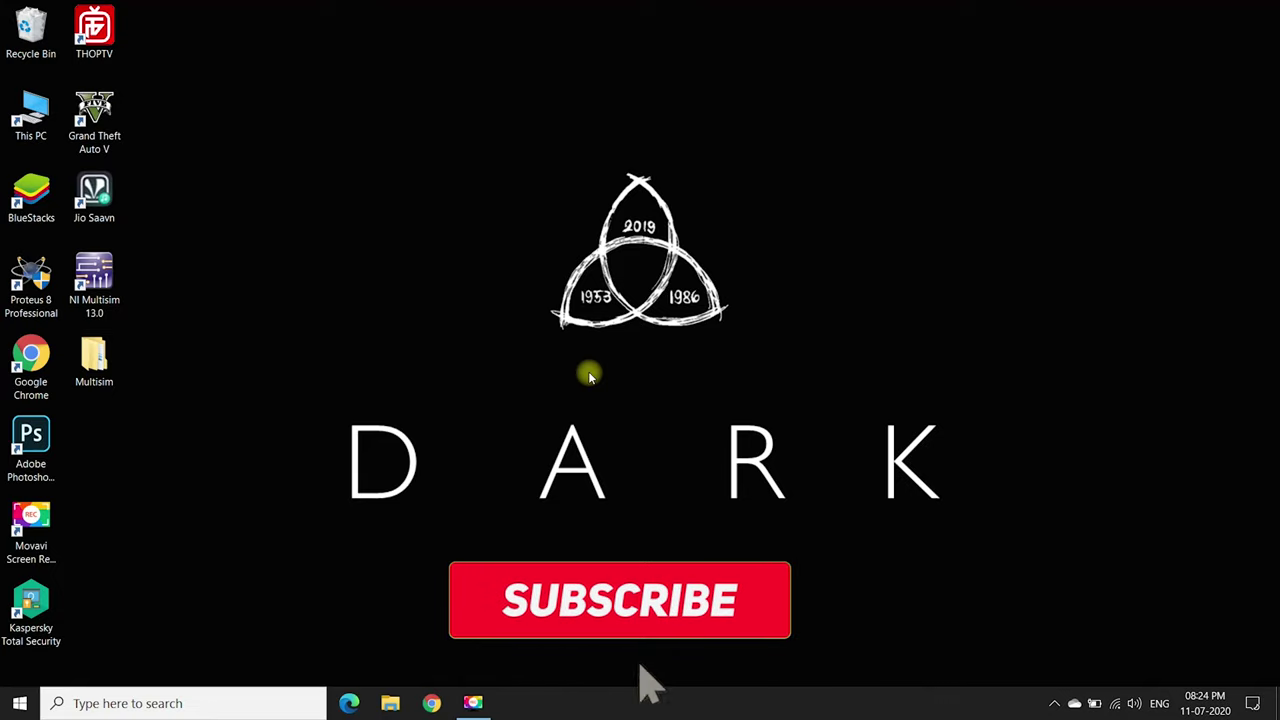
- Open 'half wave rectifier.png' from Multisim\1 in Photos, minimize it, and launch NI Multisim 13.0
{"action": "double_click", "coordinate": [94, 362]}
{"action": "double_click", "coordinate": [176, 150]}
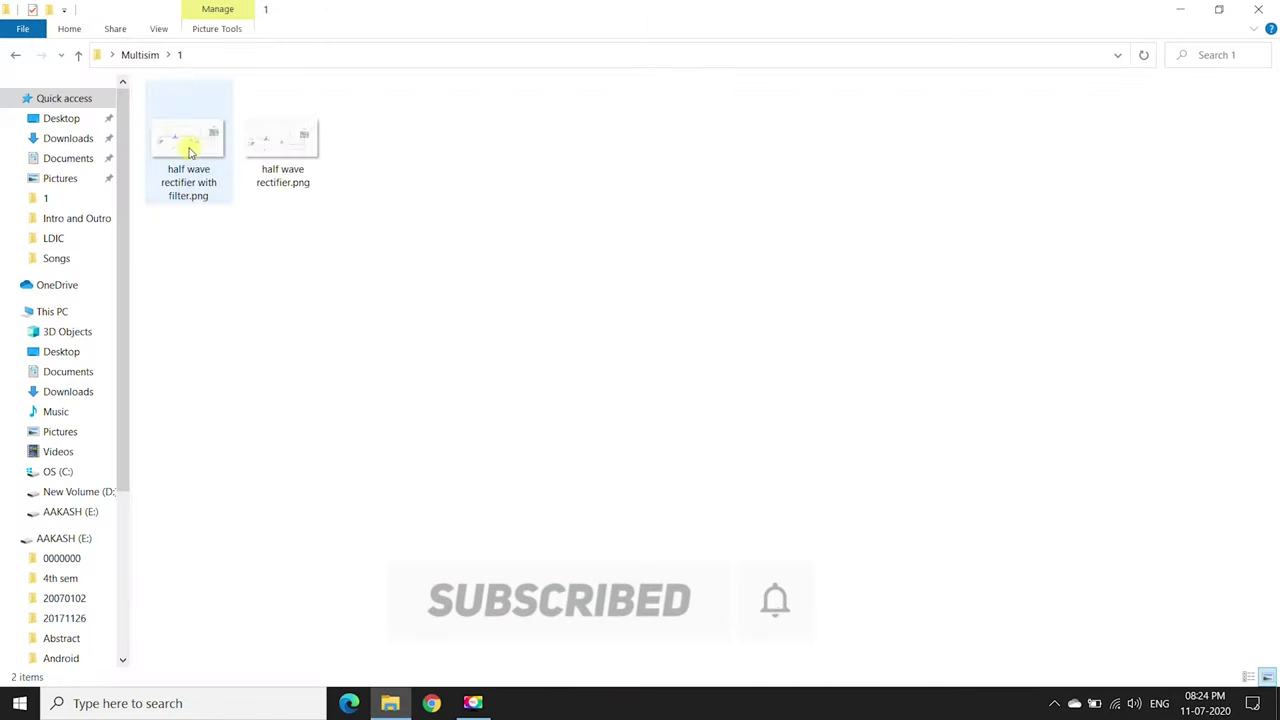
{"action": "double_click", "coordinate": [272, 171]}
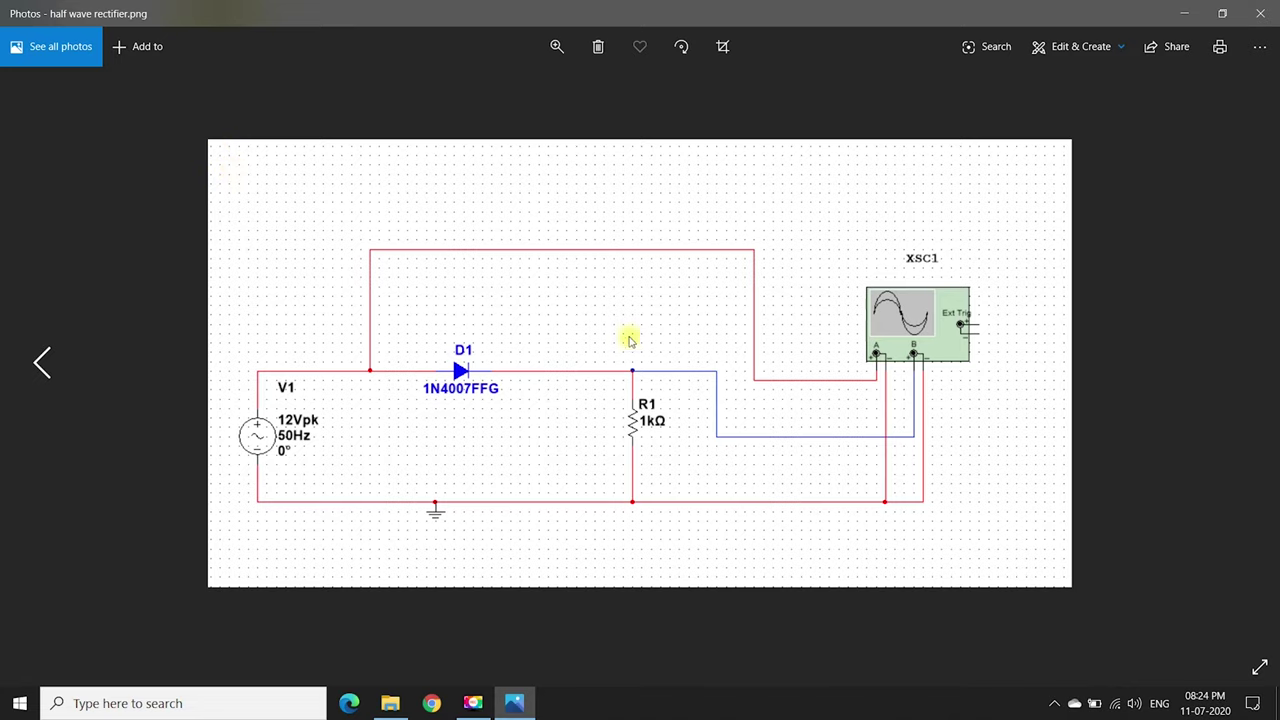
{"action": "left_click", "coordinate": [1276, 708]}
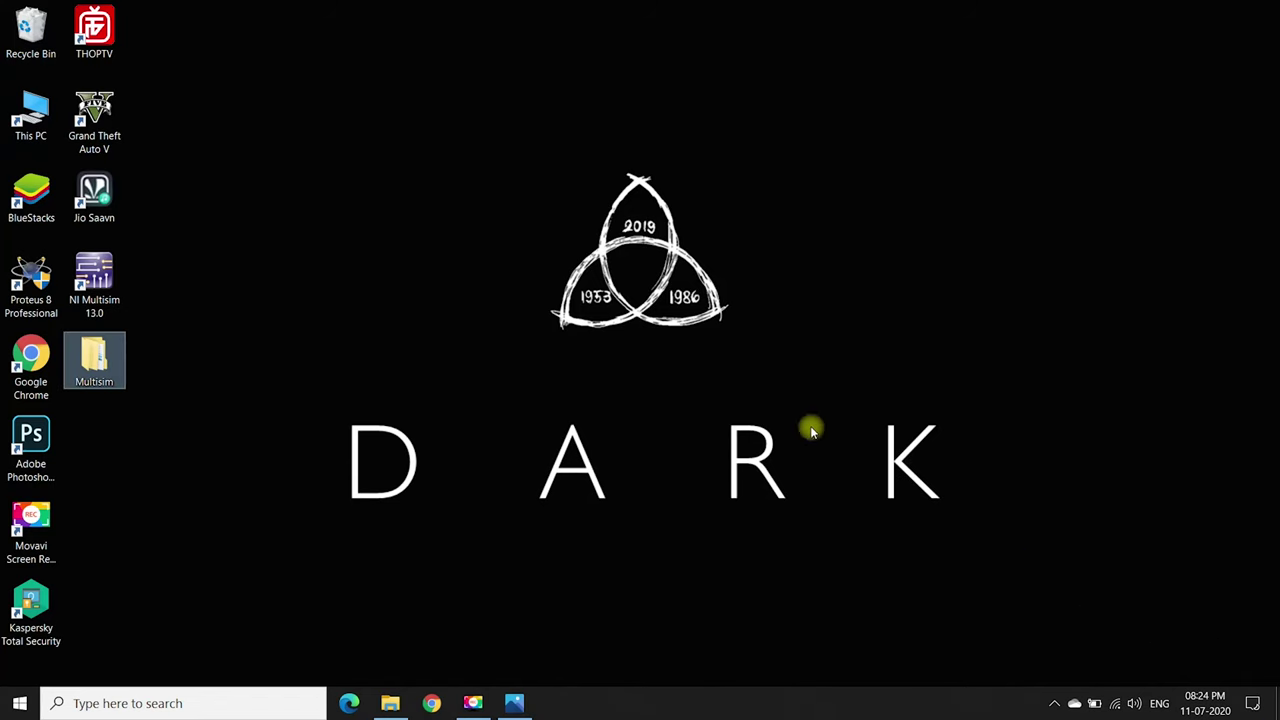
{"action": "double_click", "coordinate": [110, 288]}
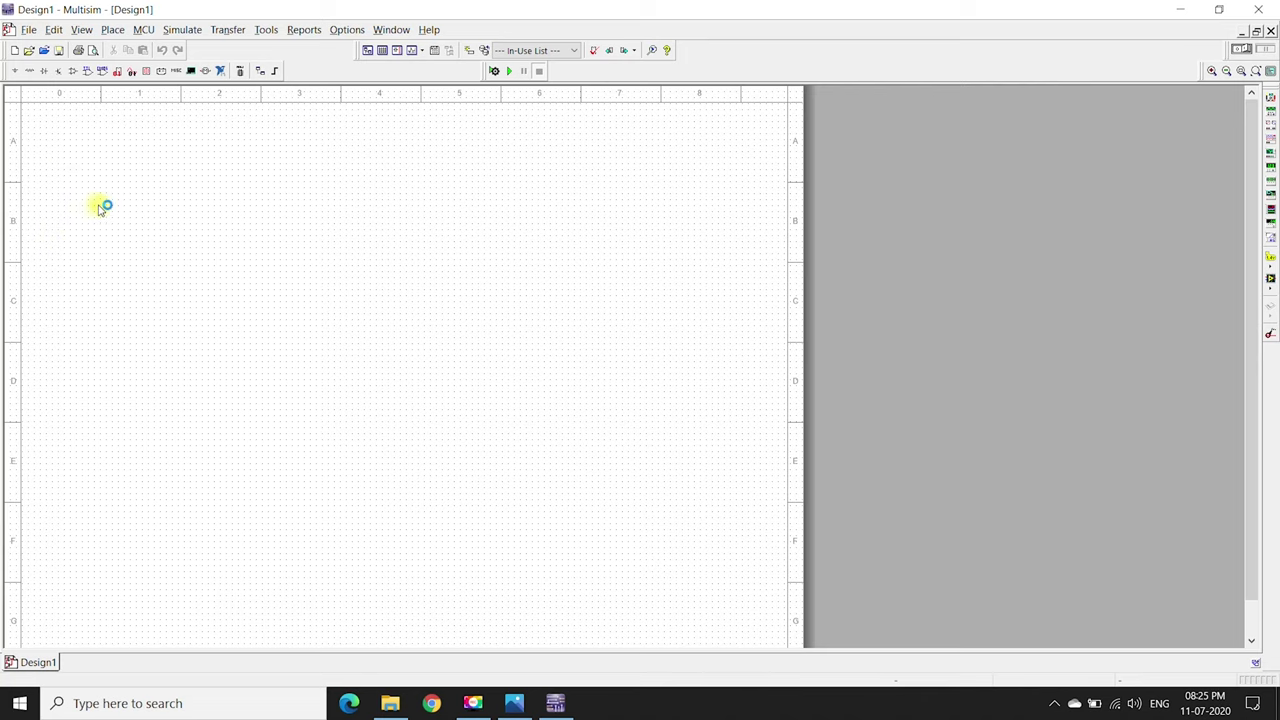
- Place an AC_VOLTAGE source from SIGNAL_VOLTAGE_SOURCES on the schematic, checking the reference image first
{"action": "left_click", "coordinate": [512, 701]}
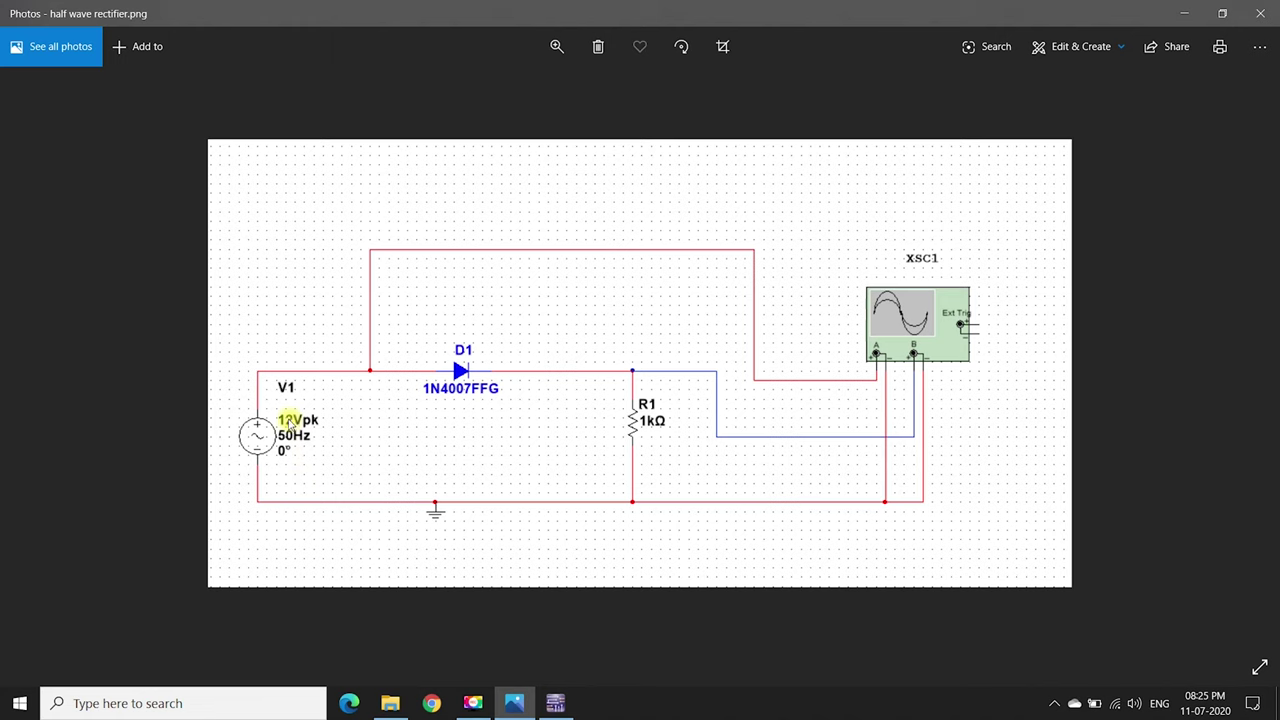
{"action": "left_click", "coordinate": [555, 703]}
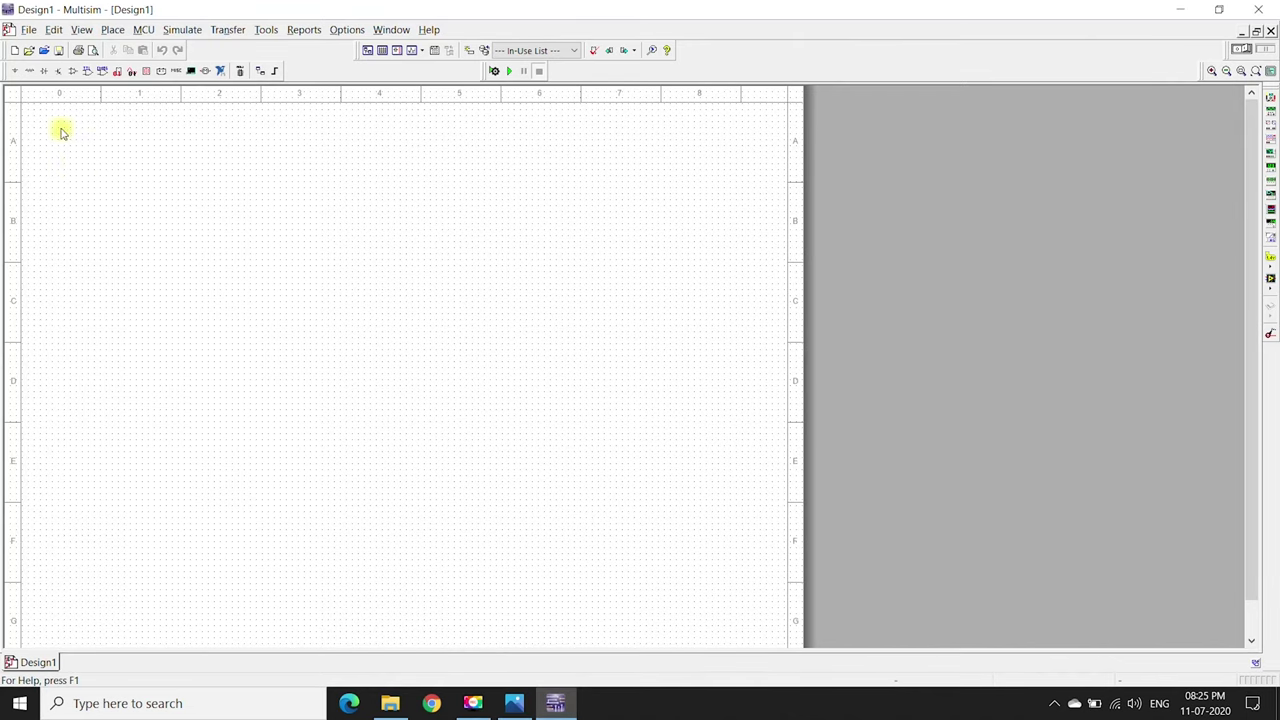
{"action": "left_click", "coordinate": [14, 73]}
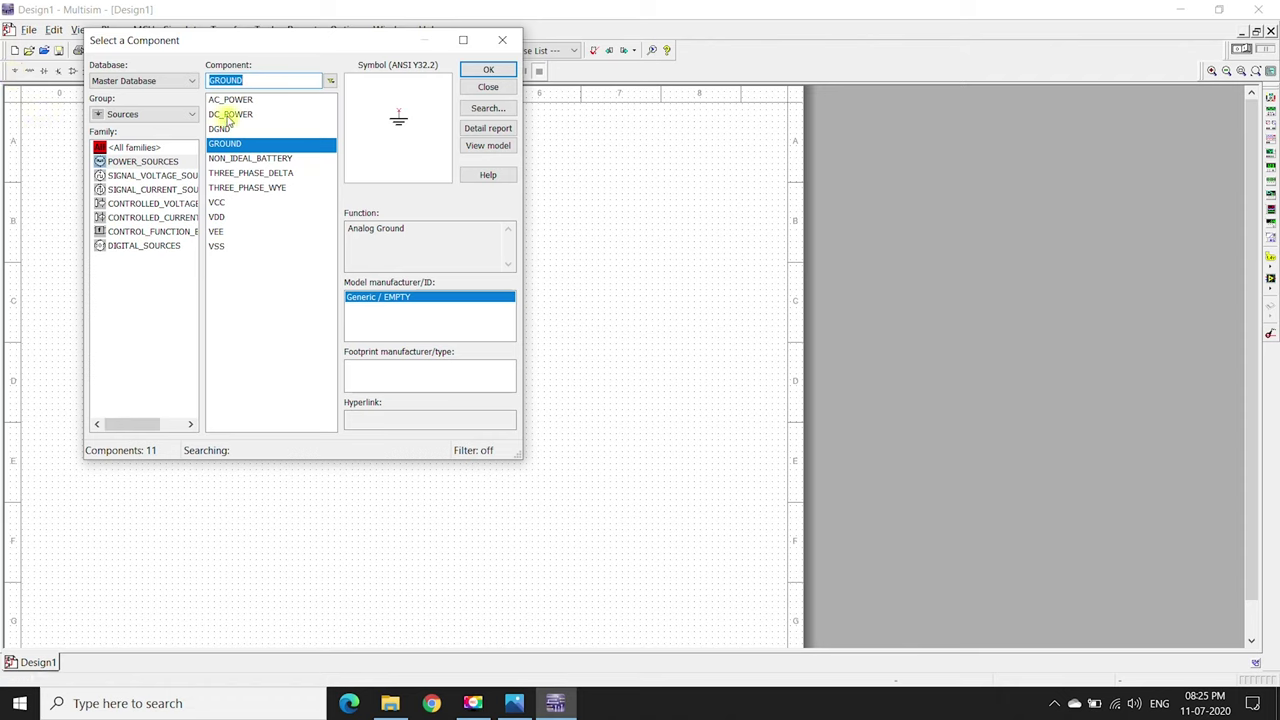
{"action": "left_click", "coordinate": [154, 176]}
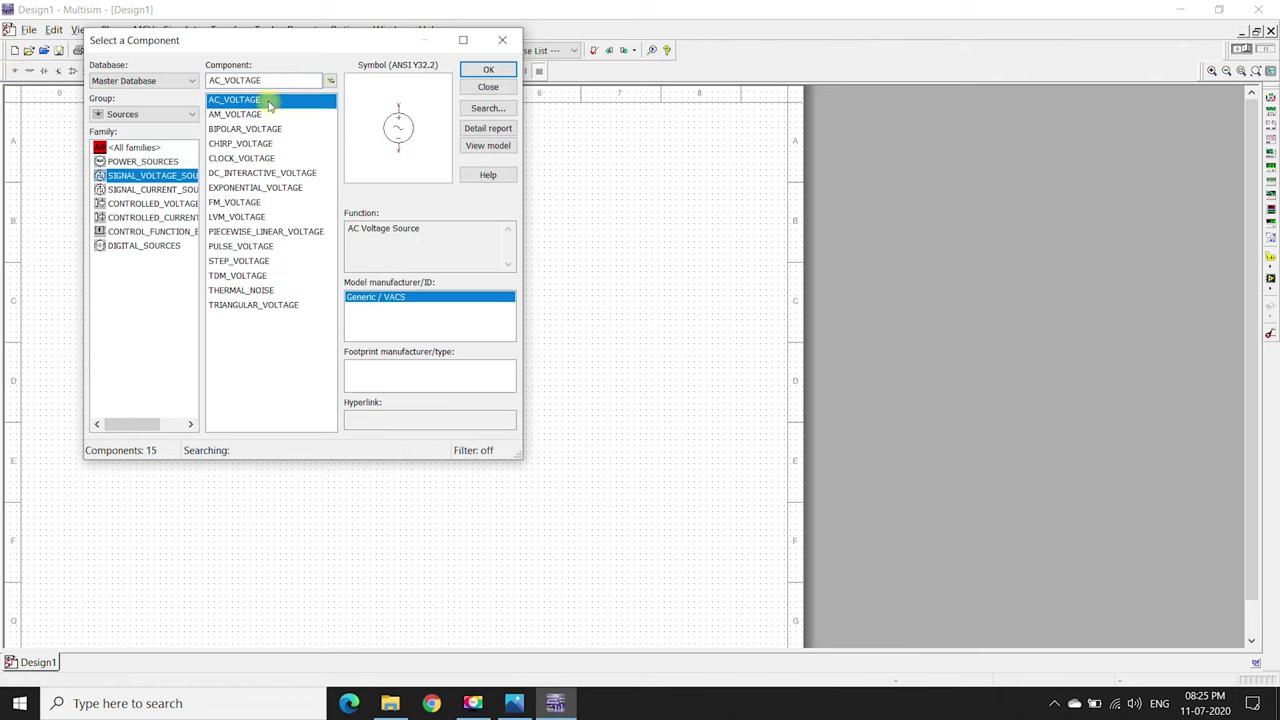
{"action": "left_click", "coordinate": [488, 69]}
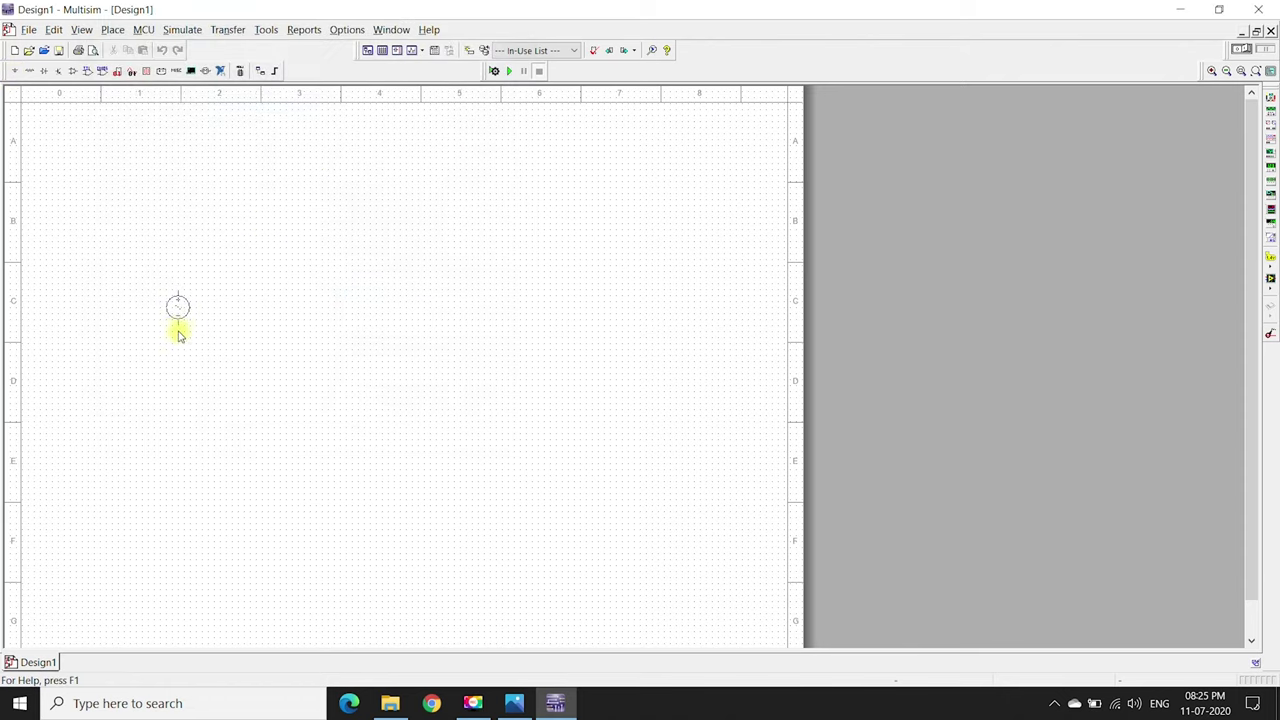
{"action": "left_click", "coordinate": [168, 368]}
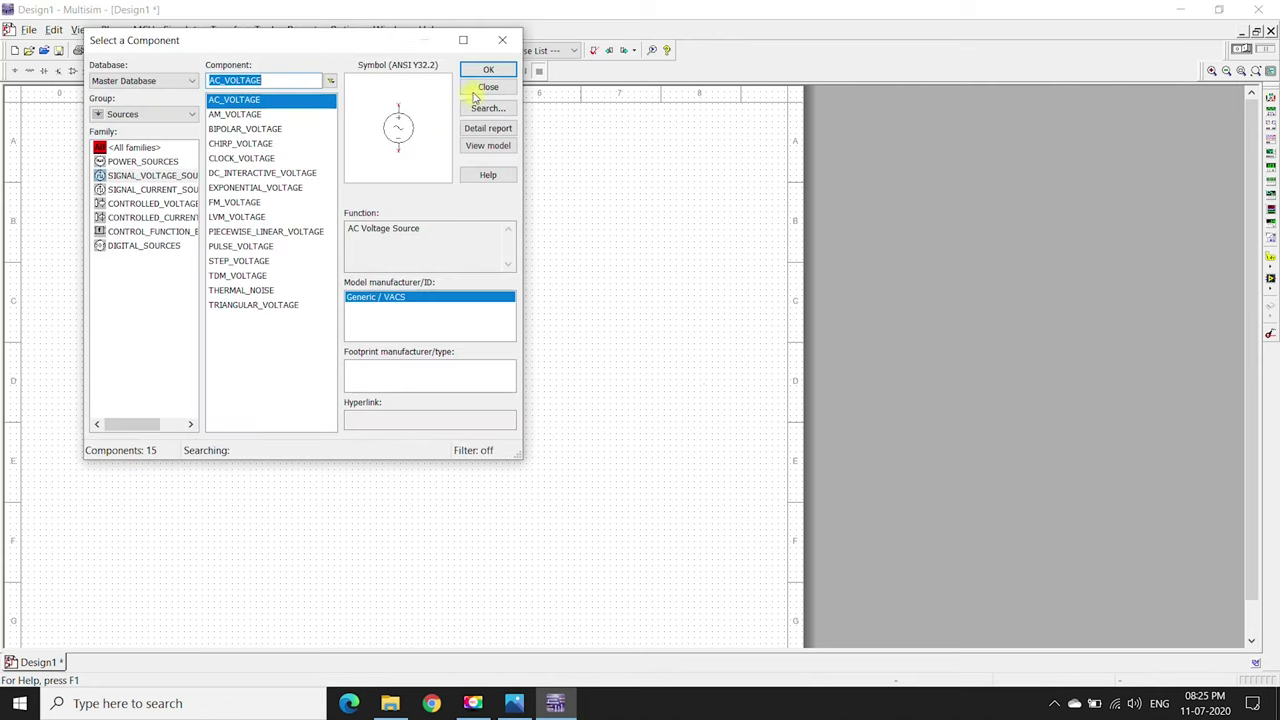
{"action": "left_click", "coordinate": [477, 90]}
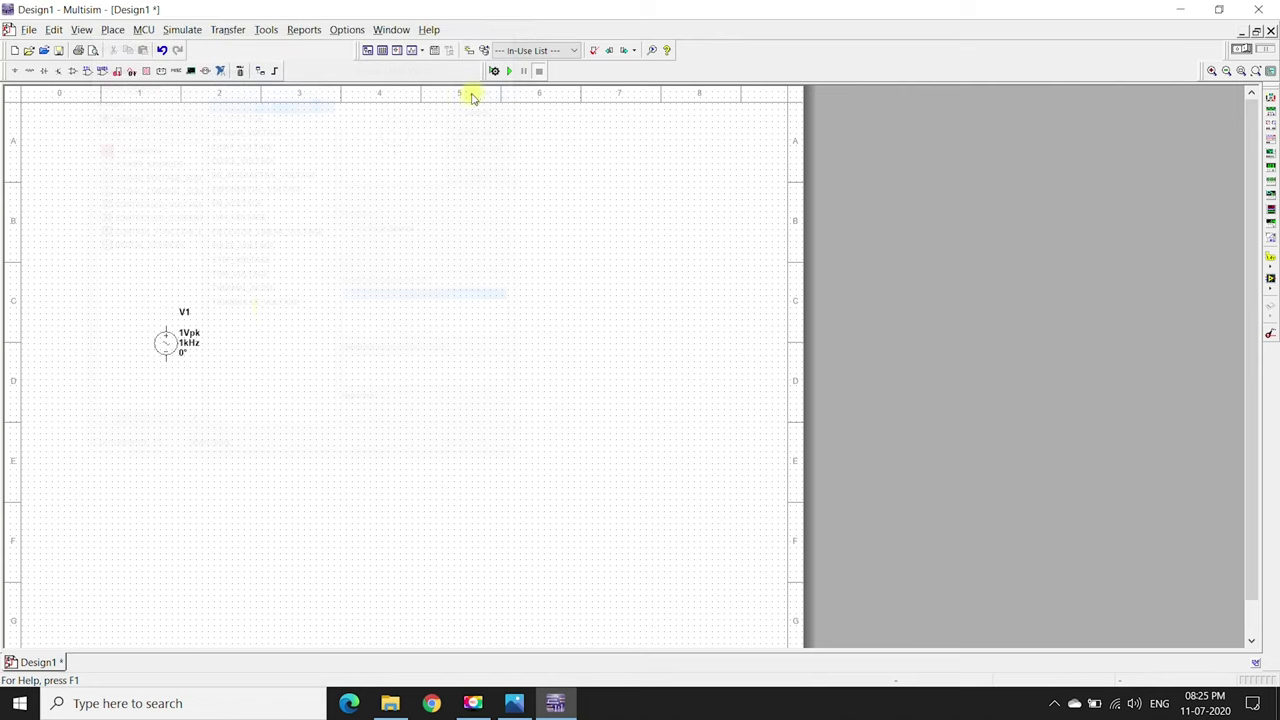
- Set source V1 to 12 Vpk voltage and 50 Hz frequency
{"action": "right_click", "coordinate": [165, 342]}
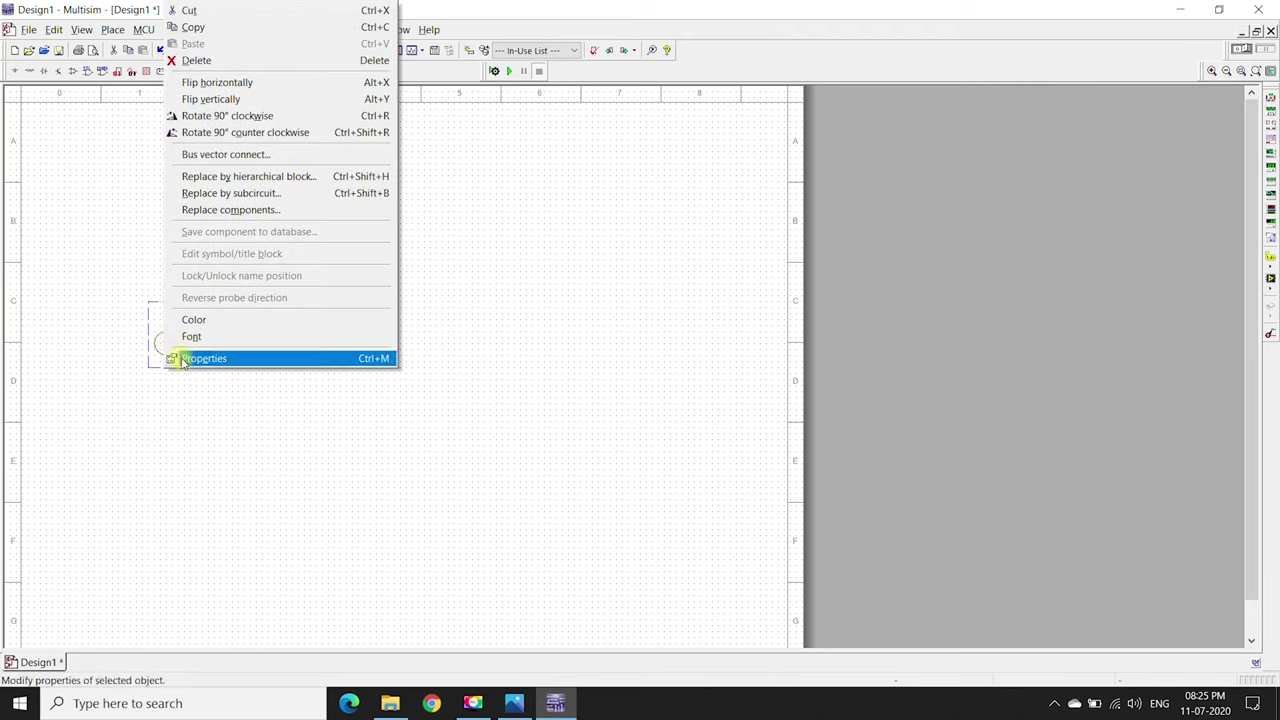
{"action": "left_click", "coordinate": [175, 358]}
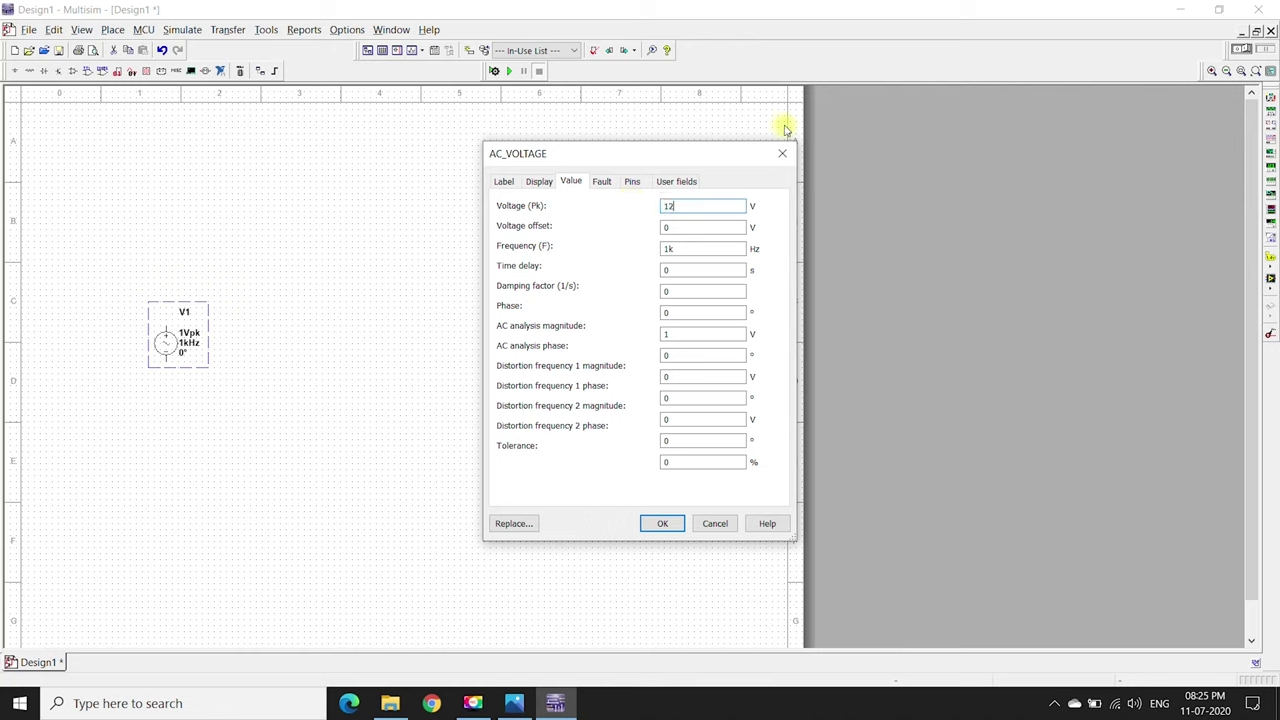
{"action": "type", "text": "12"}
{"action": "double_click", "coordinate": [708, 249]}
{"action": "type", "text": "50"}
{"action": "key", "text": "Return"}
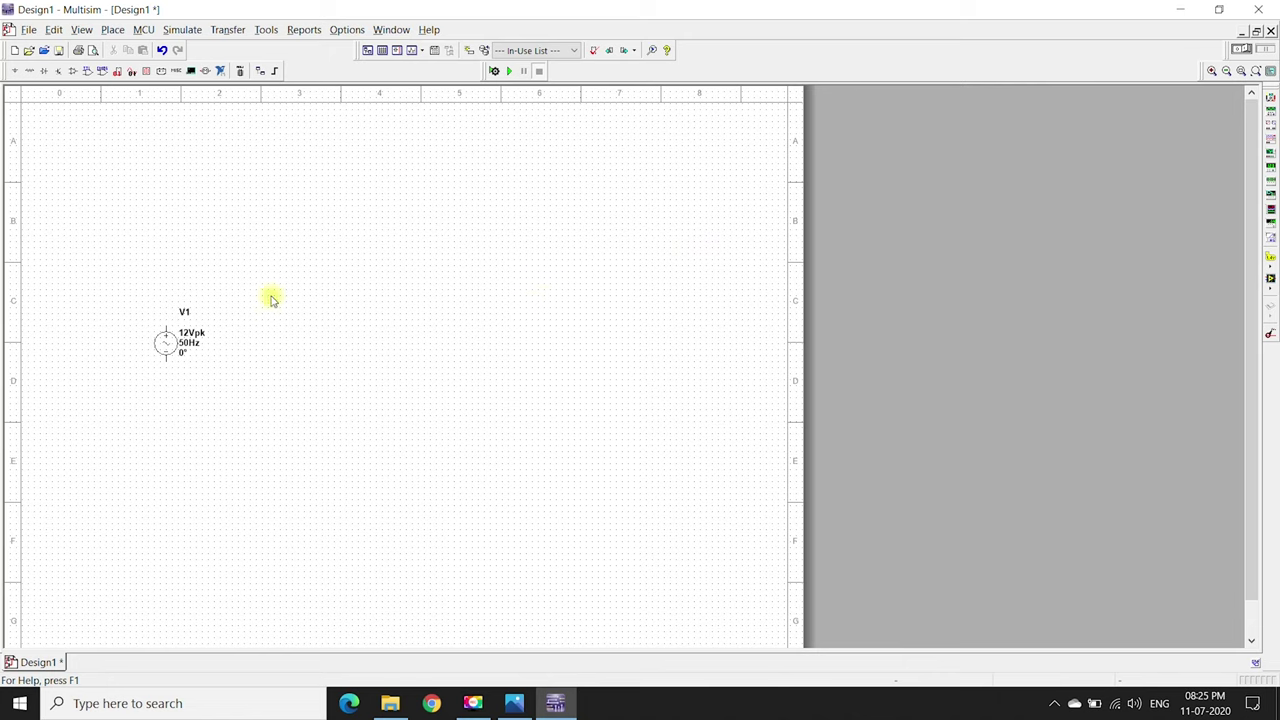
{"action": "left_click", "coordinate": [513, 703]}
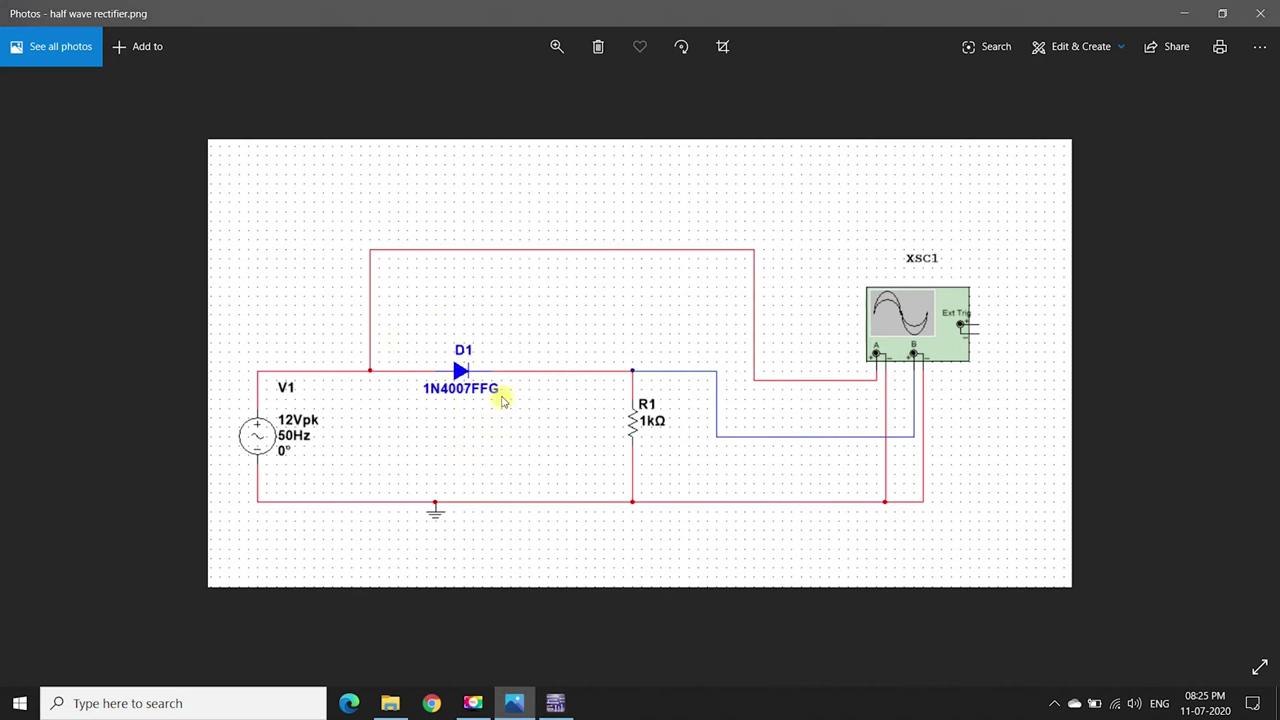
- Pick the 1N4007 diode D1 from the diode components, comparing against the reference image
{"action": "left_click", "coordinate": [555, 703]}
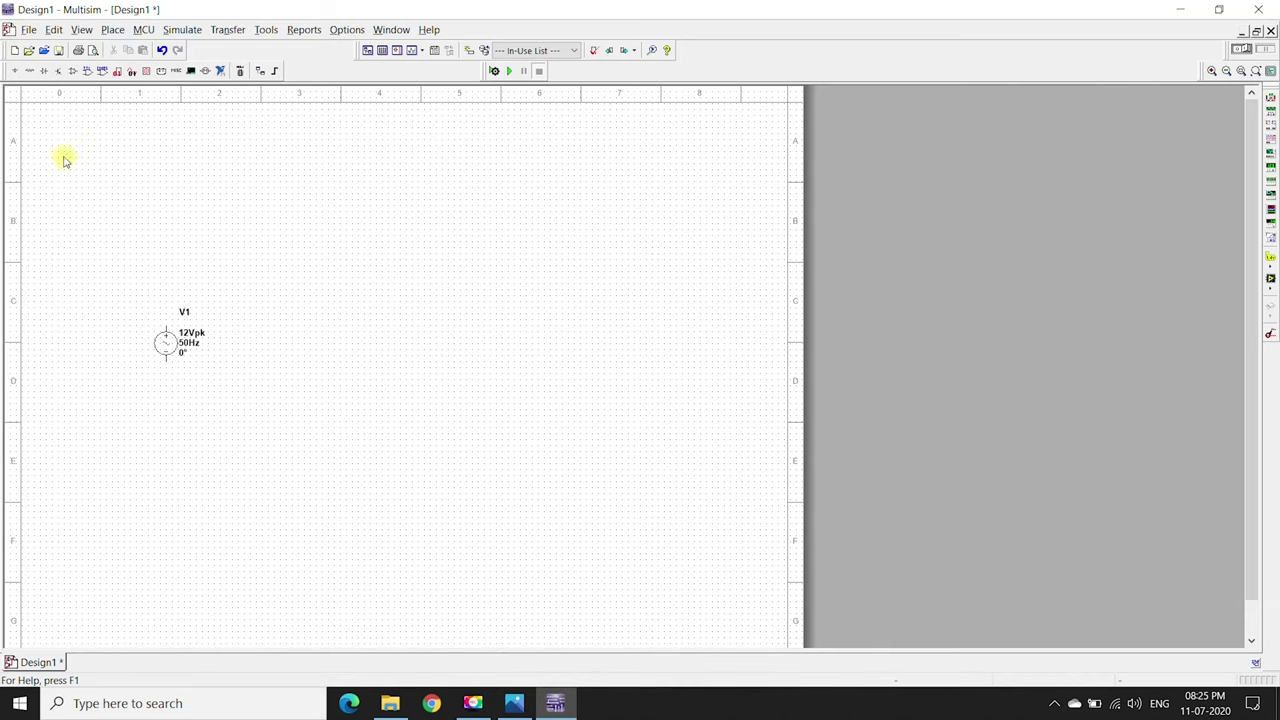
{"action": "left_click", "coordinate": [44, 70]}
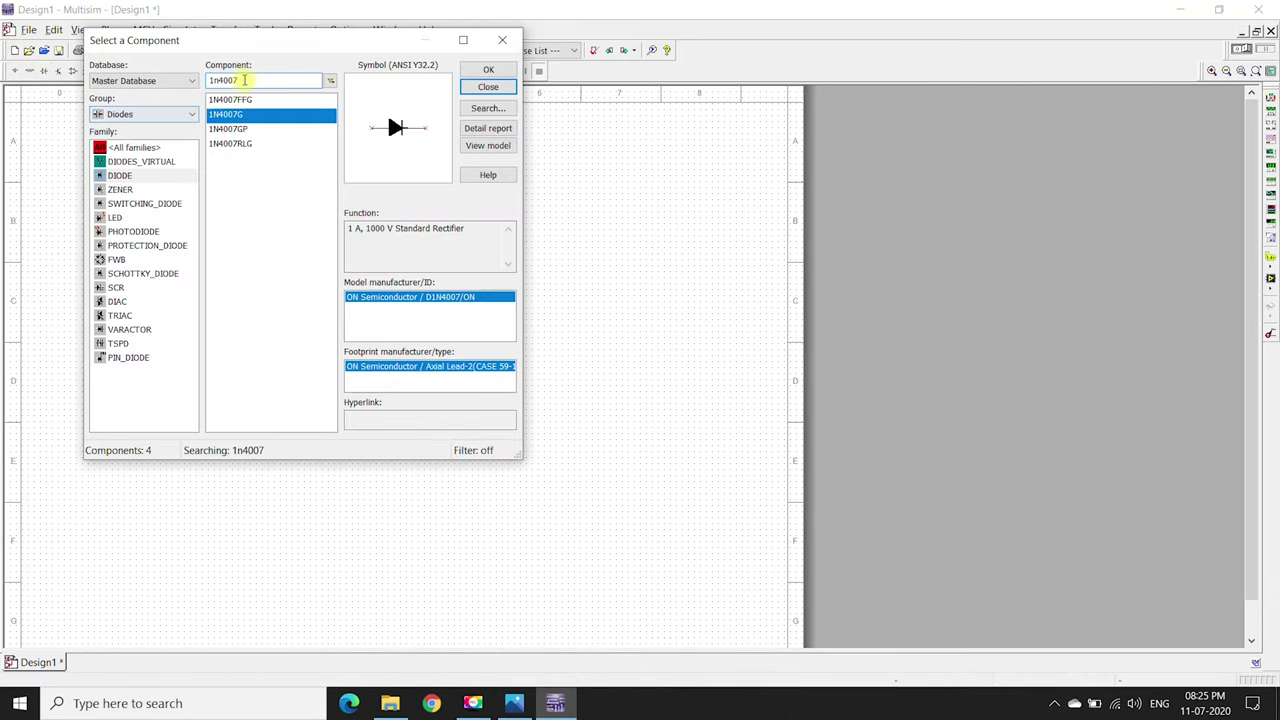
{"action": "left_click", "coordinate": [488, 70]}
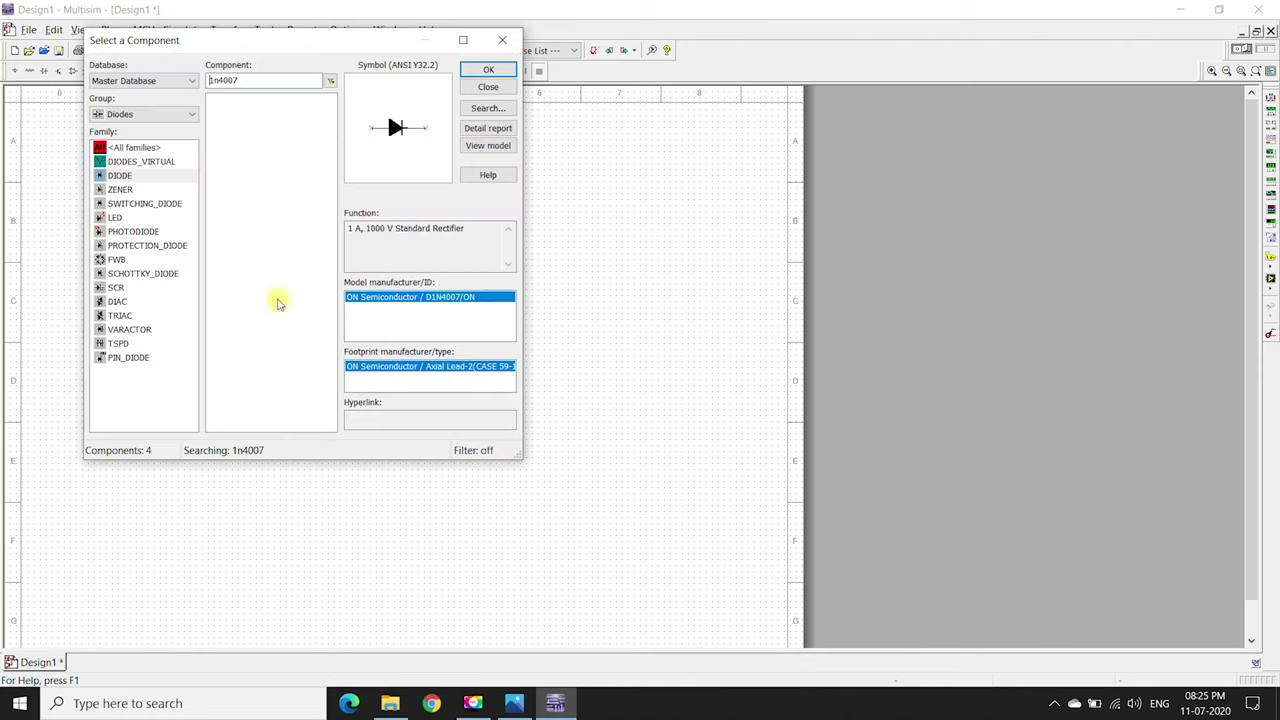
{"action": "left_click", "coordinate": [514, 703]}
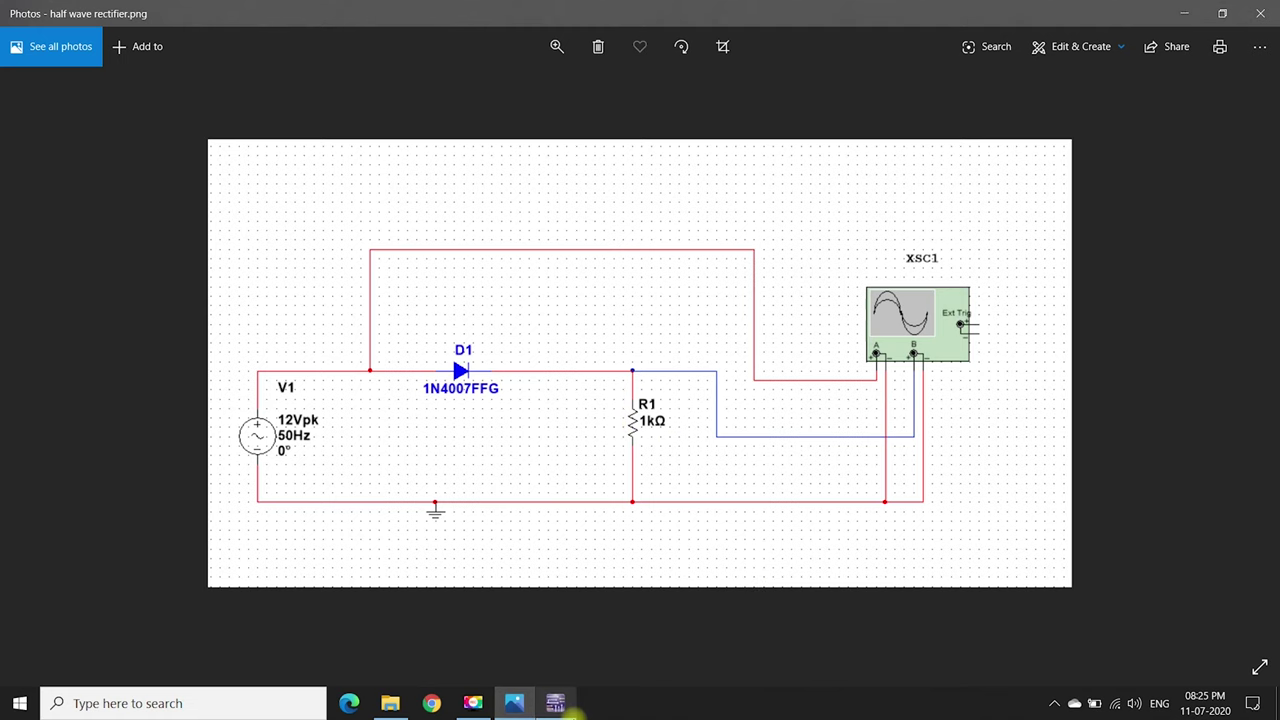
{"action": "left_click", "coordinate": [555, 703]}
- Place a 1 kΩ resistor R1 from the Basic group to the right of the diode
{"action": "left_click", "coordinate": [144, 116]}
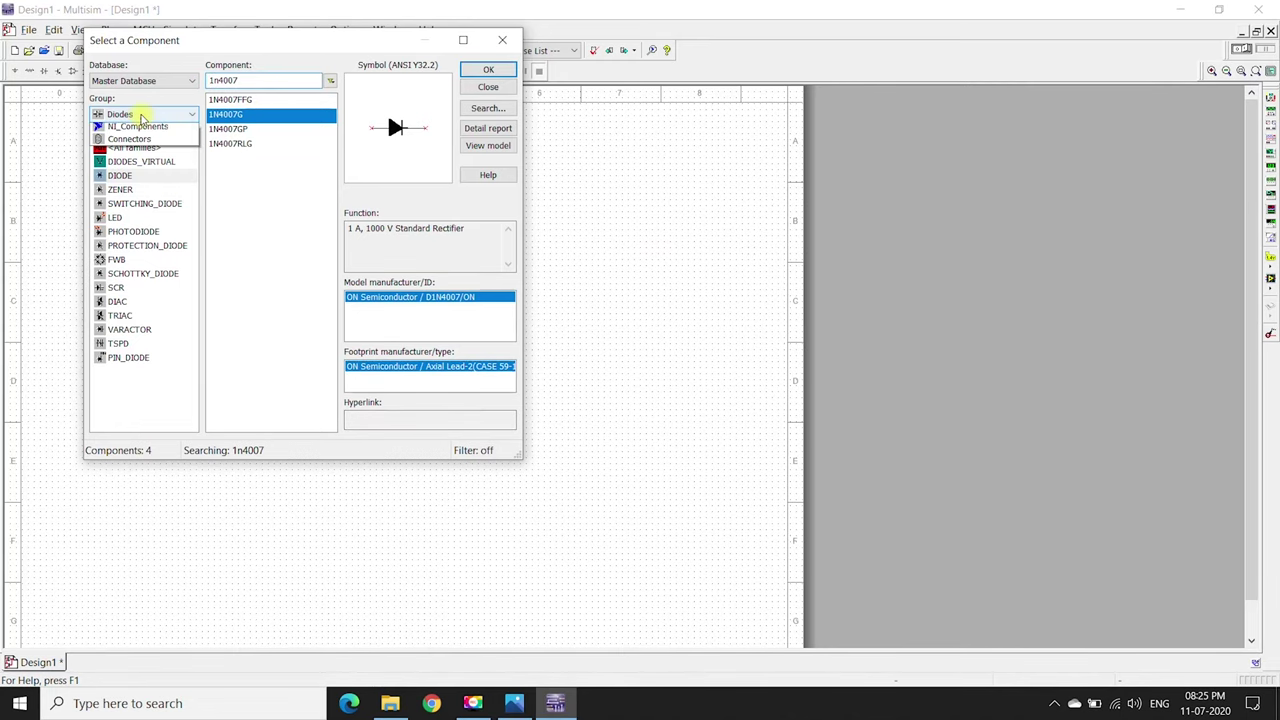
{"action": "left_click", "coordinate": [139, 152]}
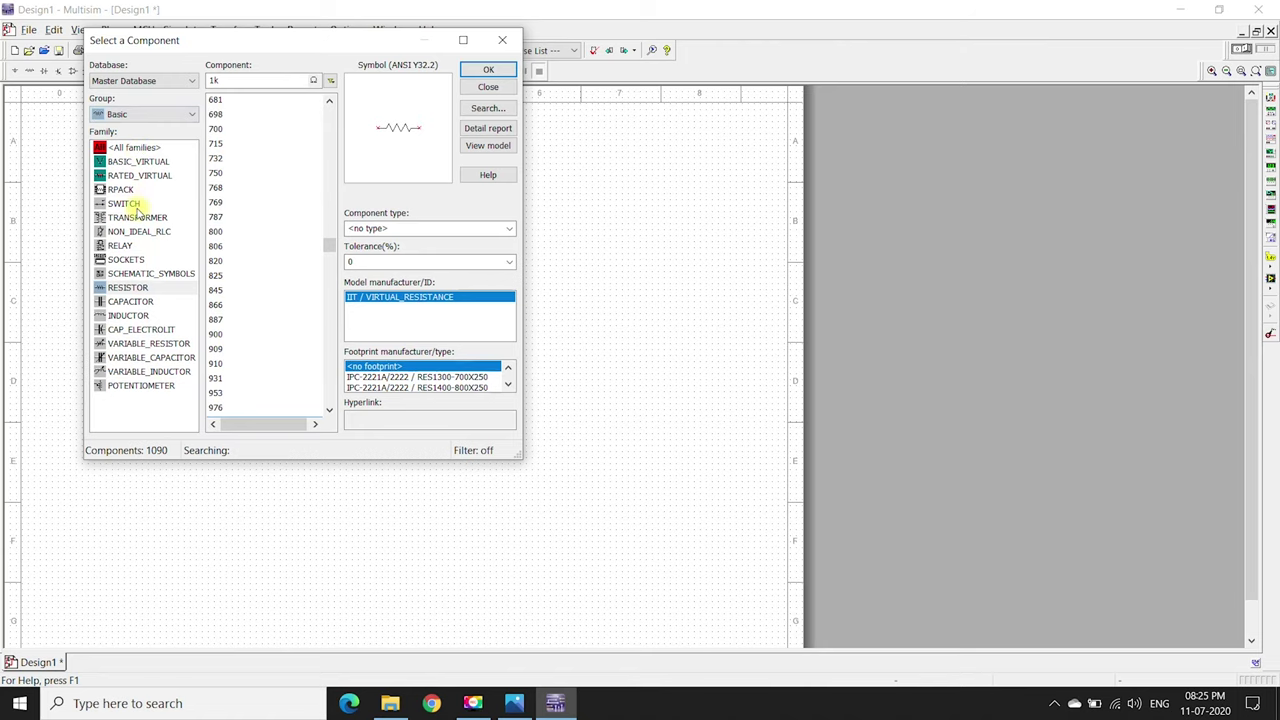
{"action": "left_click", "coordinate": [470, 69]}
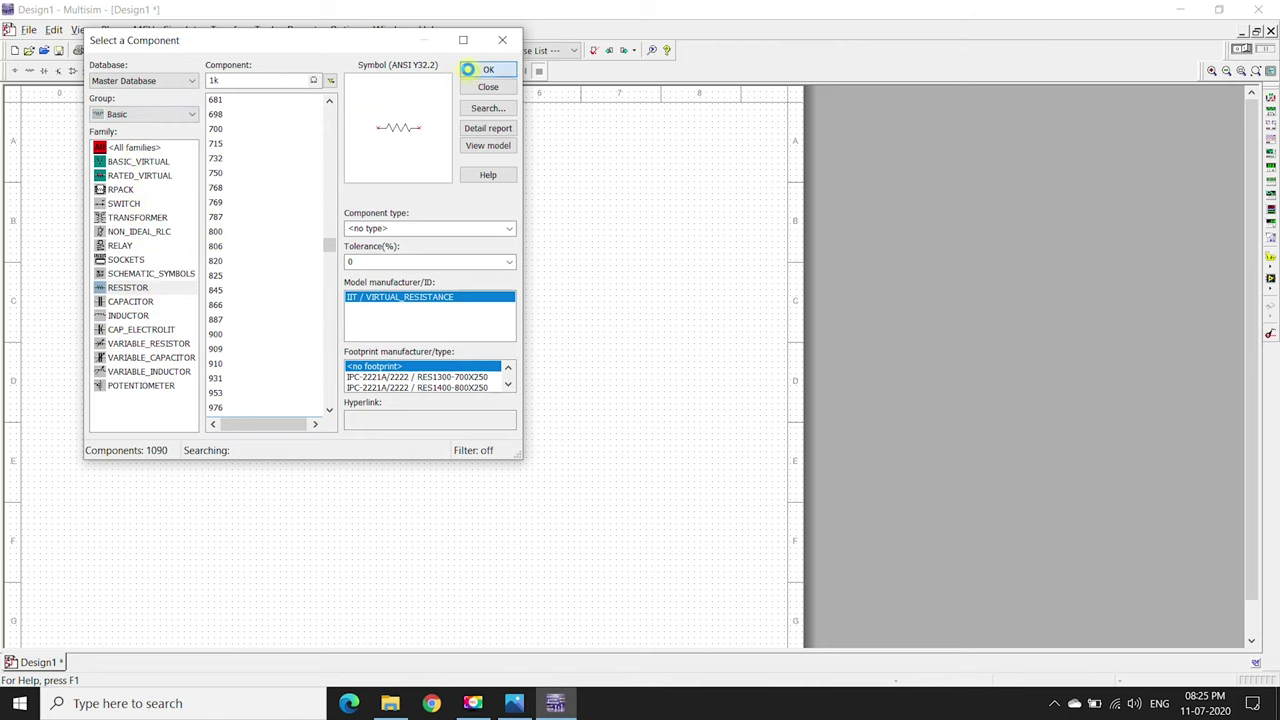
{"action": "left_click", "coordinate": [405, 330]}
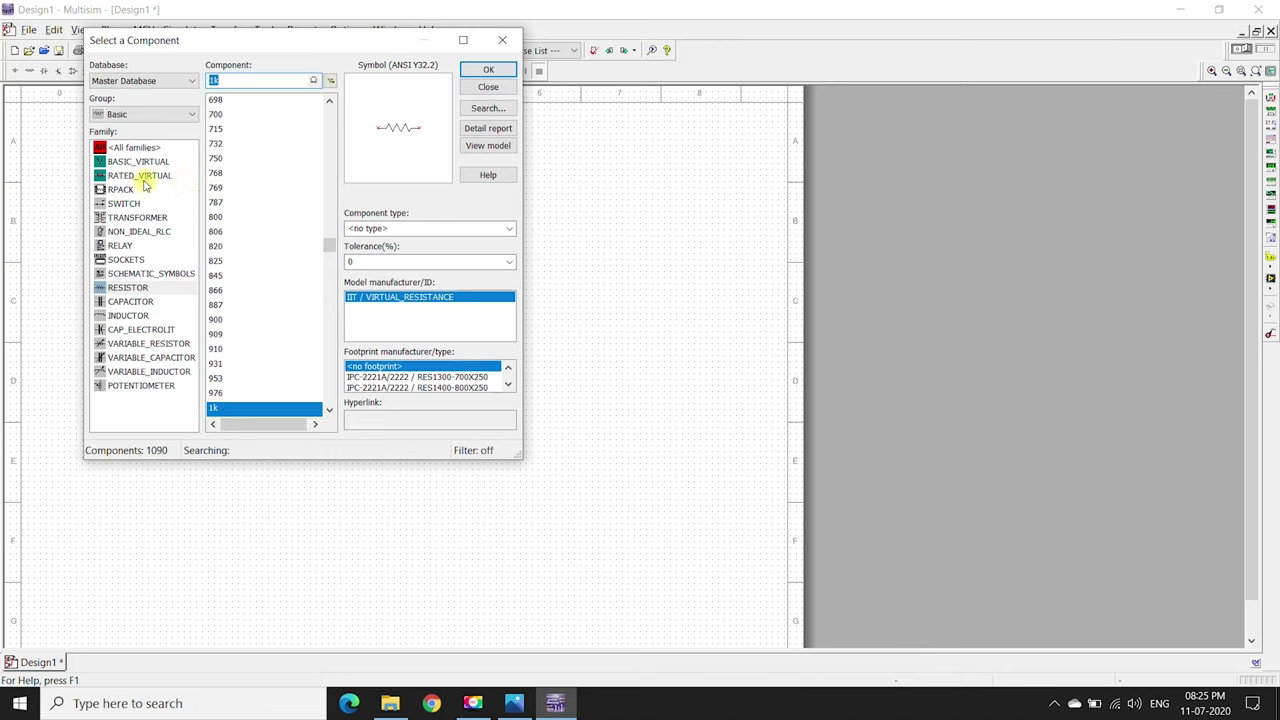
- Place a GROUND symbol from Sources > POWER_SOURCES below the circuit and close the picker
{"action": "left_click", "coordinate": [139, 120]}
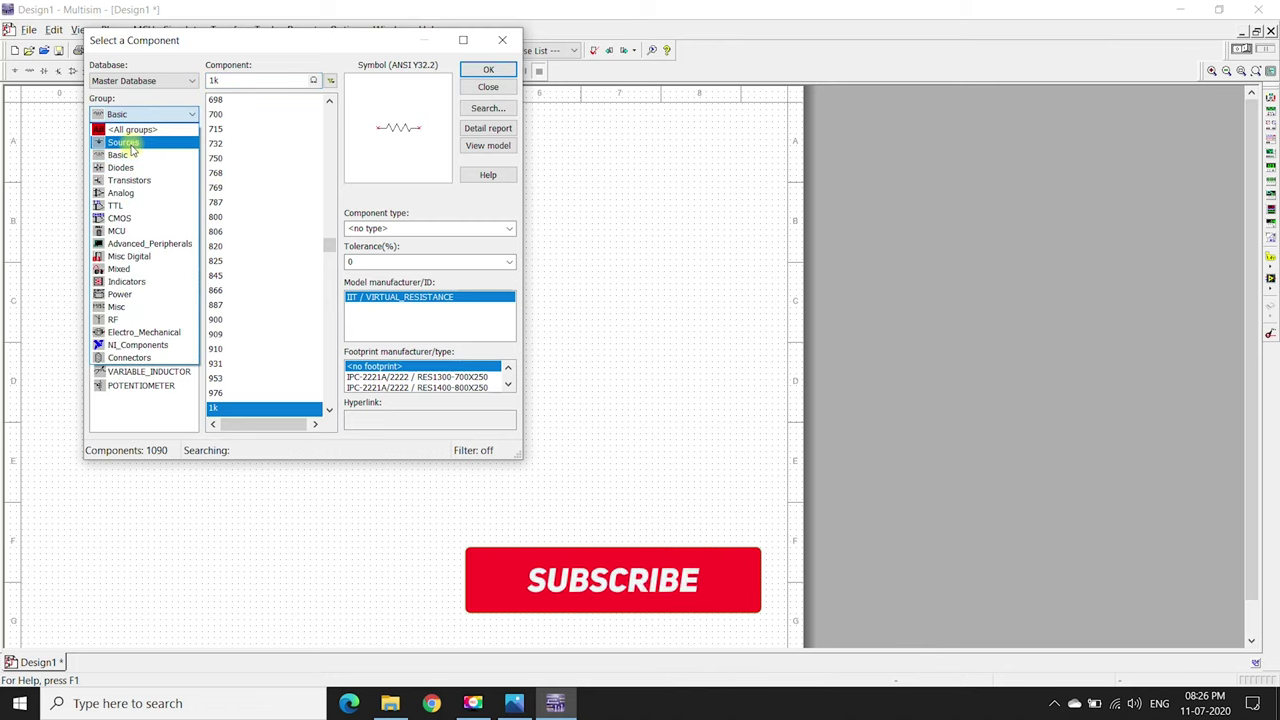
{"action": "left_click", "coordinate": [130, 133]}
{"action": "left_click", "coordinate": [165, 161]}
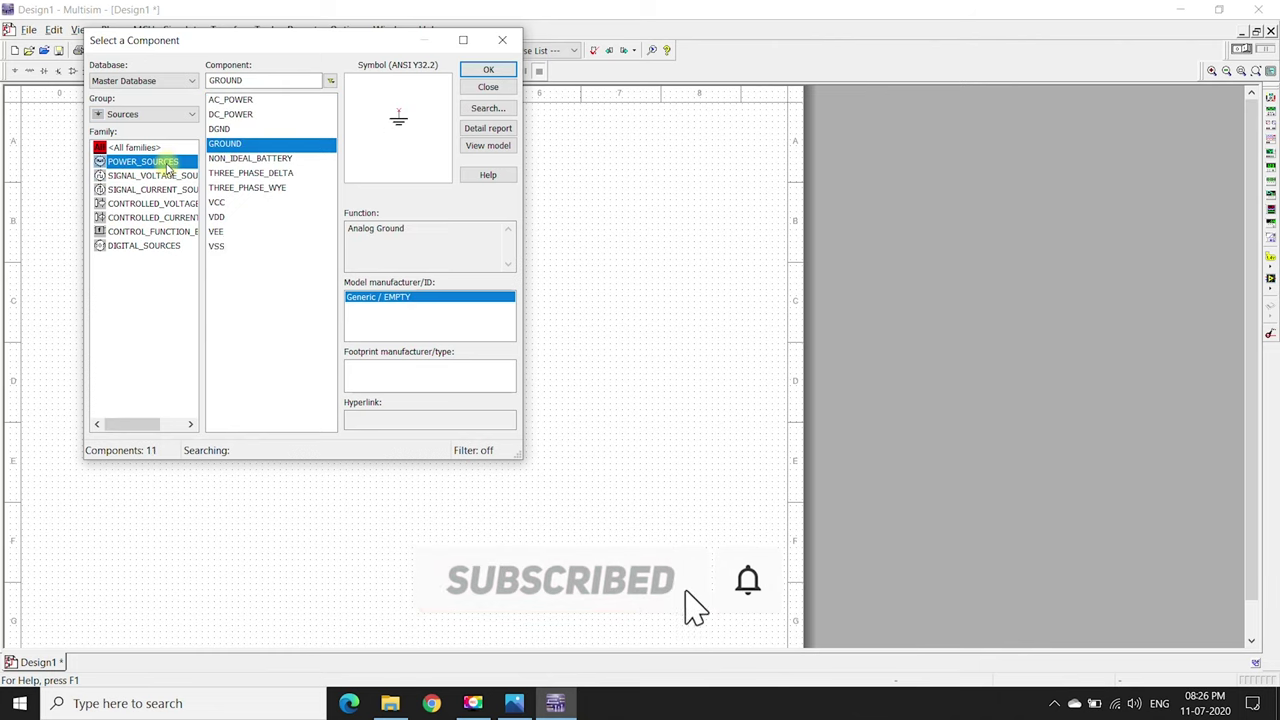
{"action": "left_click", "coordinate": [236, 144]}
{"action": "left_click", "coordinate": [488, 70]}
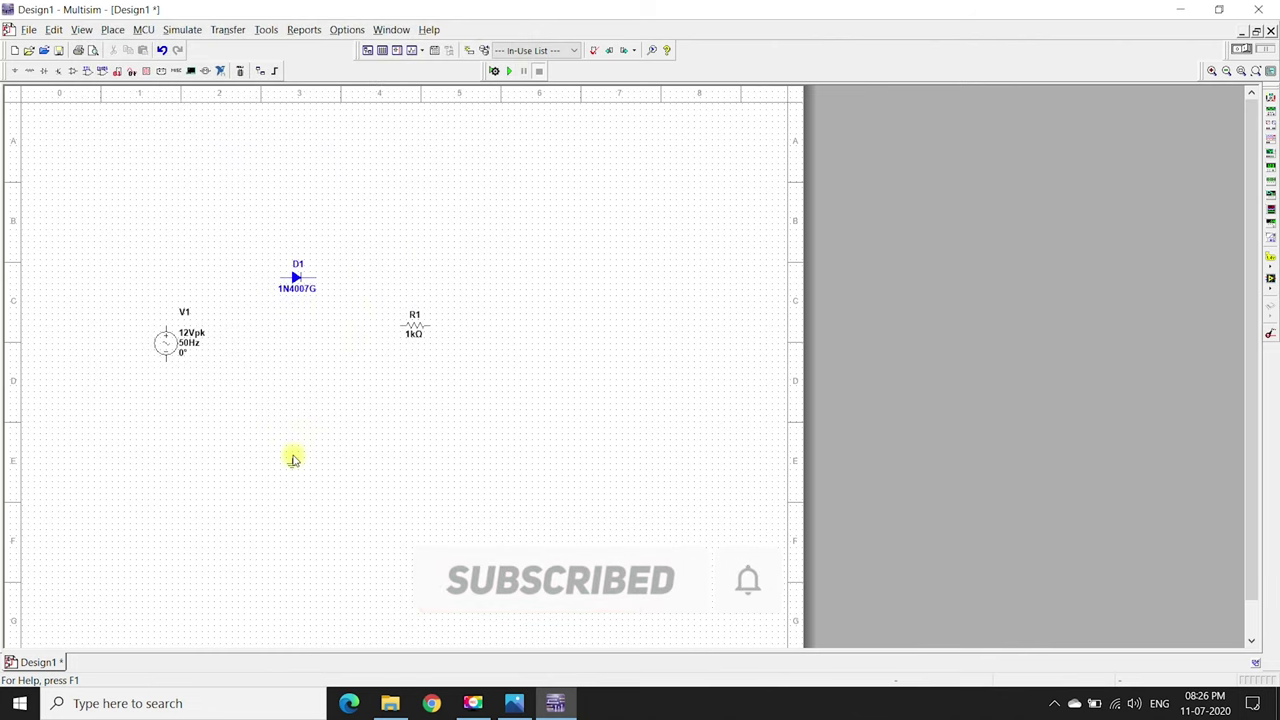
{"action": "left_click", "coordinate": [304, 398]}
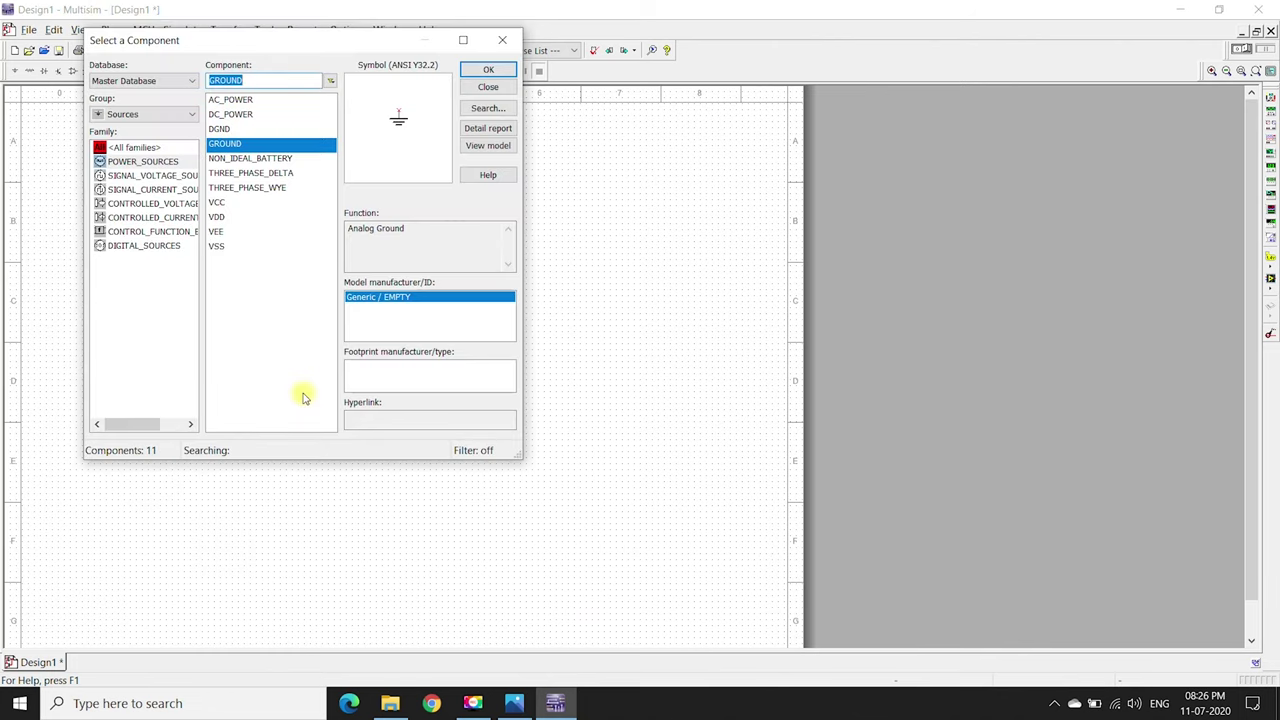
{"action": "left_click", "coordinate": [488, 88]}
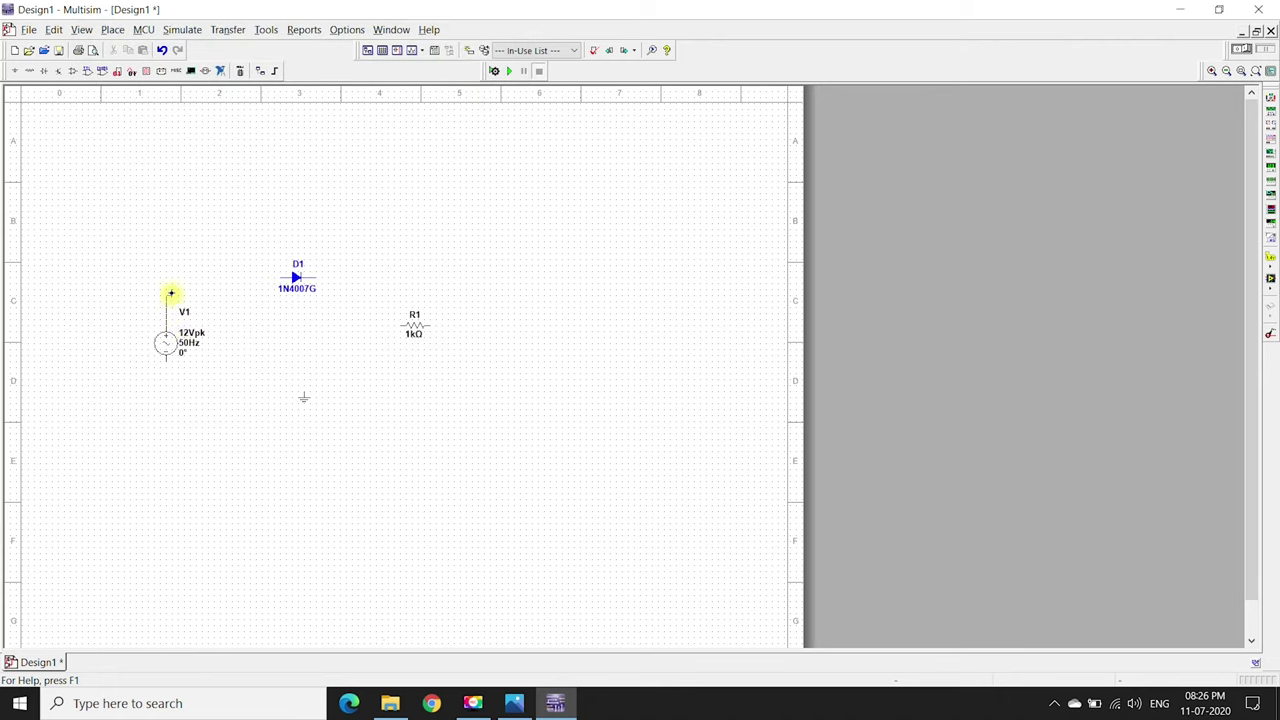
- Wire D1 to R1, rotate R1 90° counter-clockwise, and wire V1 and R1 bottoms to ground
{"action": "left_click", "coordinate": [395, 324]}
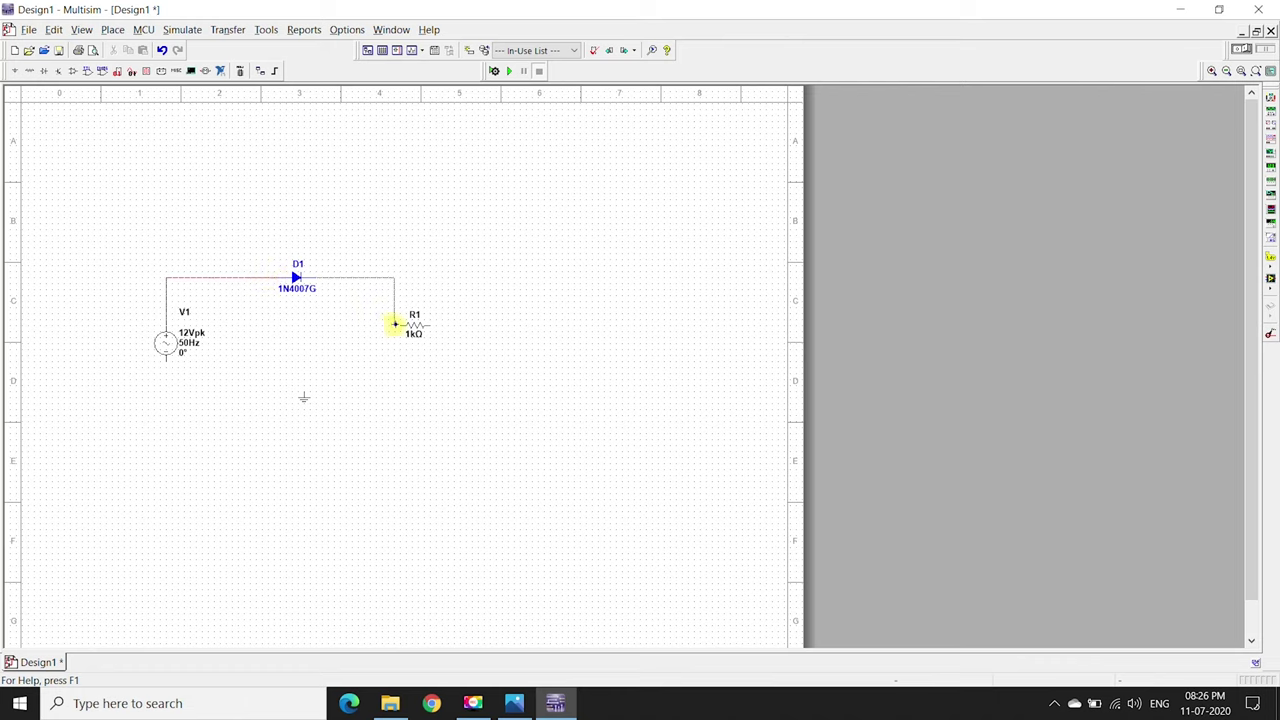
{"action": "left_click", "coordinate": [412, 332]}
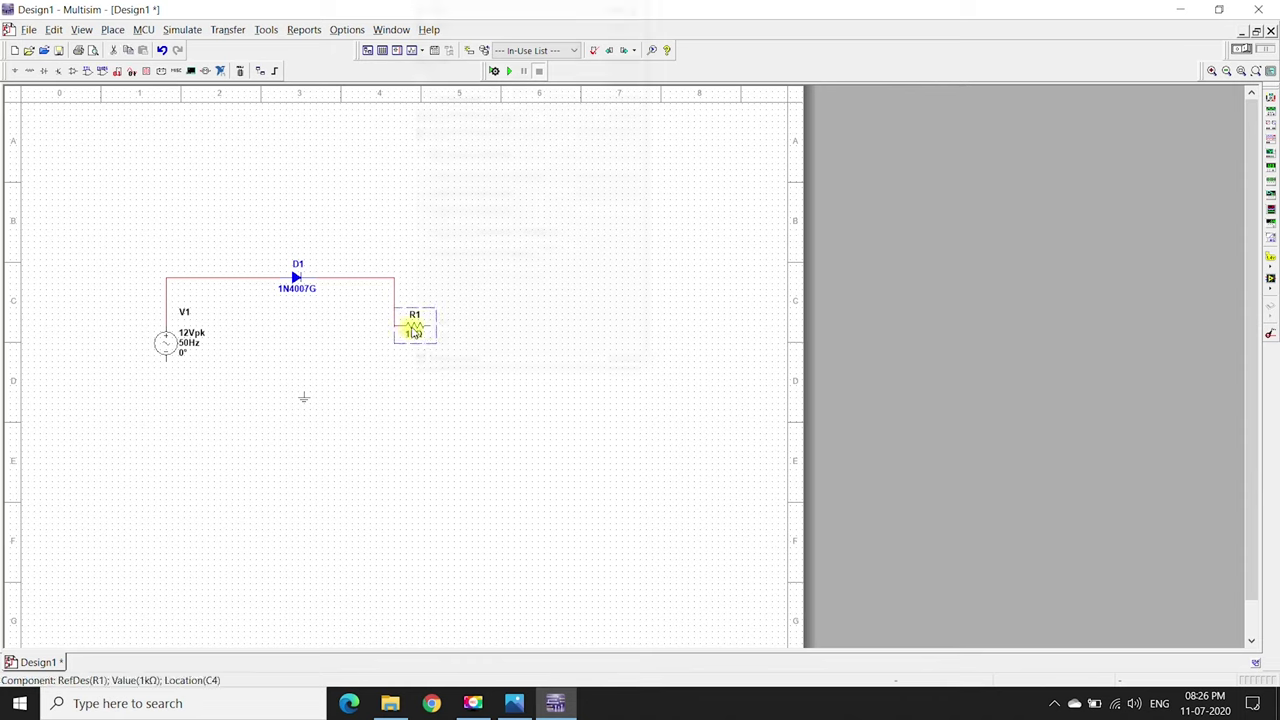
{"action": "right_click", "coordinate": [412, 332]}
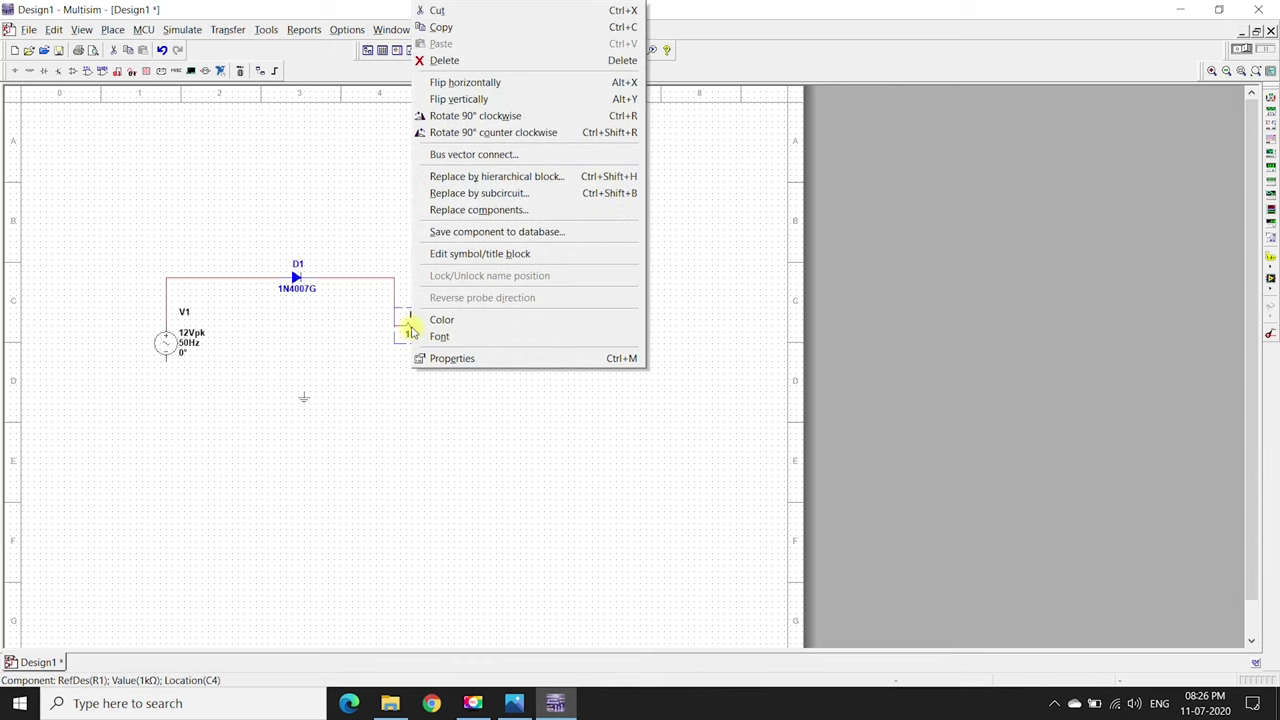
{"action": "left_click", "coordinate": [445, 132]}
{"action": "left_click", "coordinate": [421, 377]}
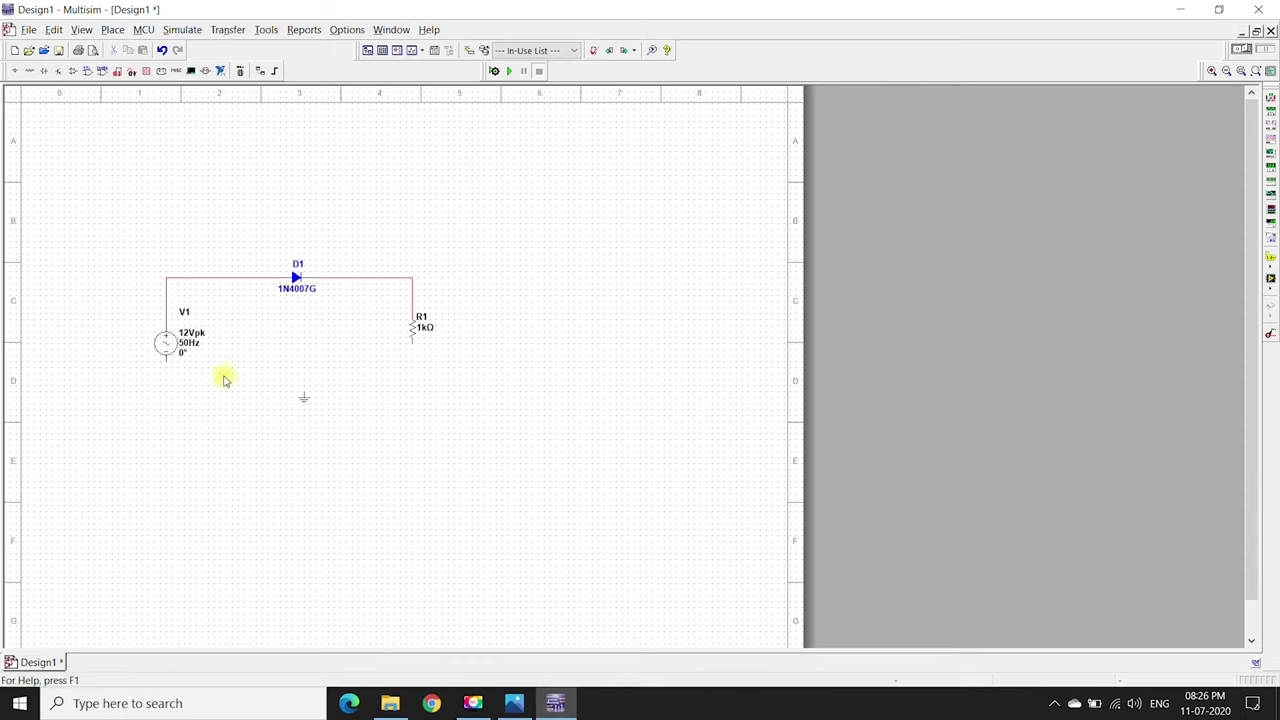
{"action": "left_click", "coordinate": [162, 379]}
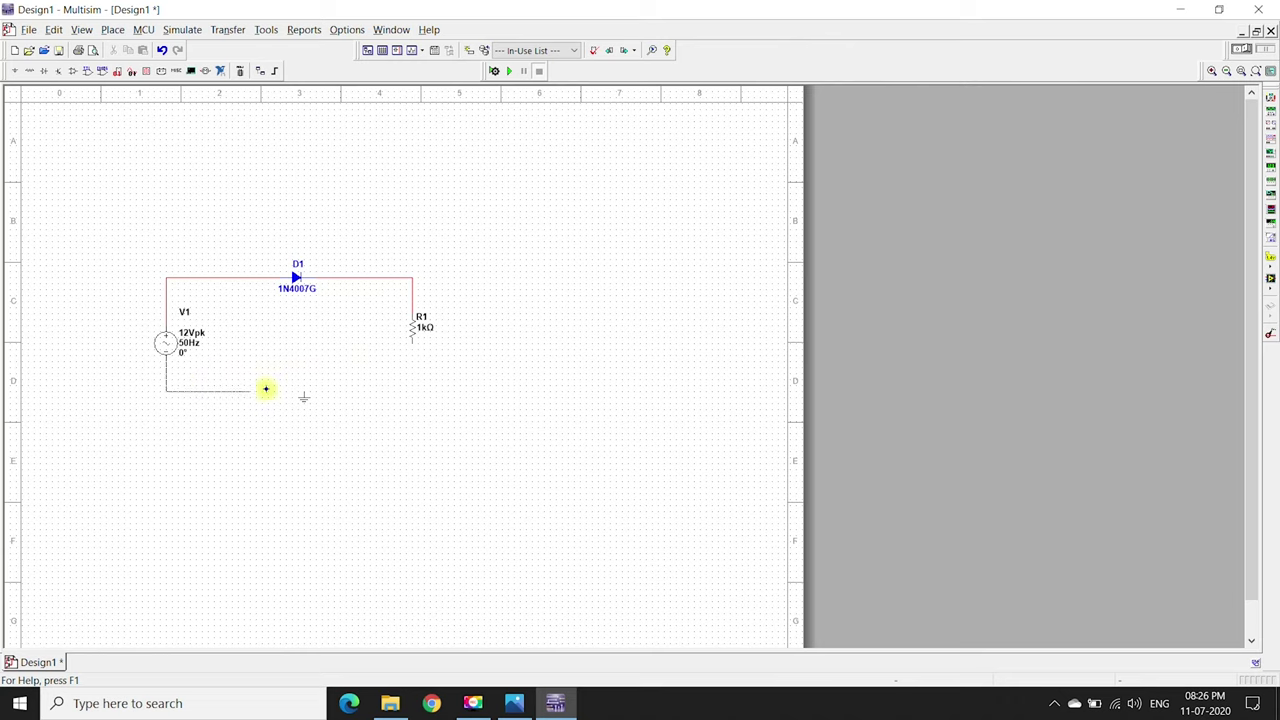
{"action": "left_click", "coordinate": [411, 342]}
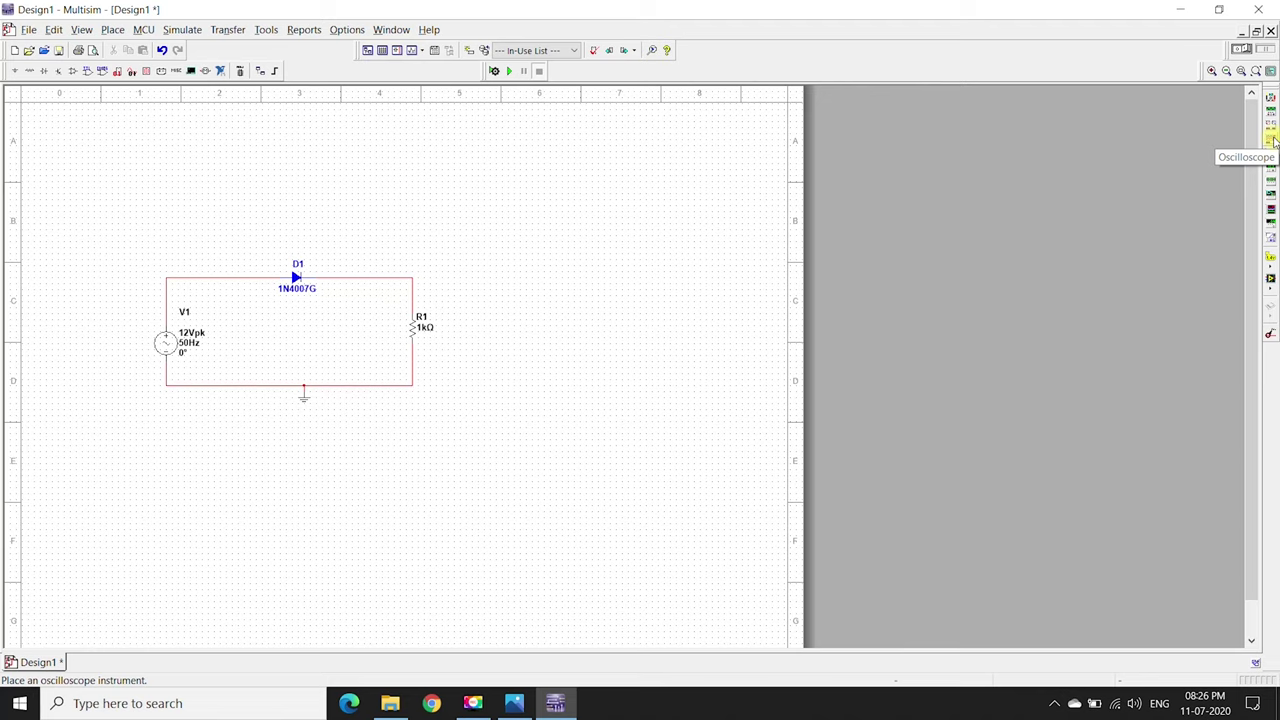
- Place oscilloscope XSC1 above the circuit, wiring channel A before D1 and channel B to R1's top
{"action": "left_click", "coordinate": [1272, 140]}
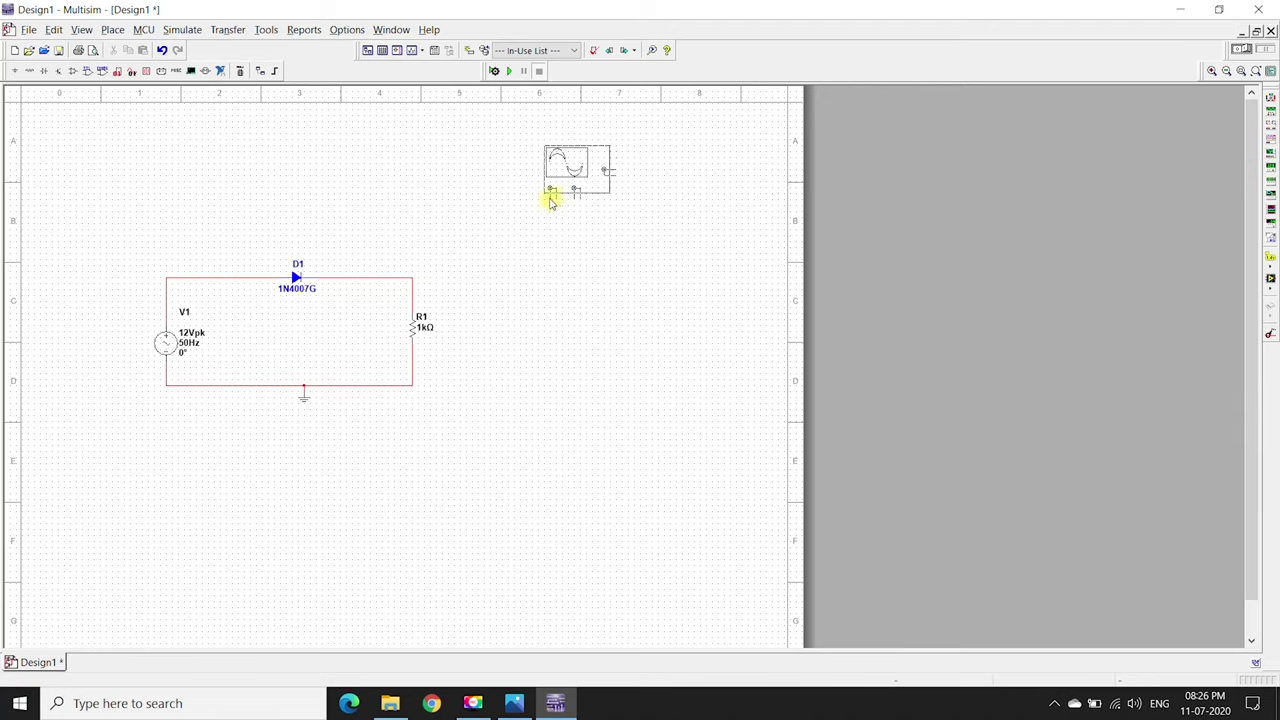
{"action": "left_click", "coordinate": [549, 198]}
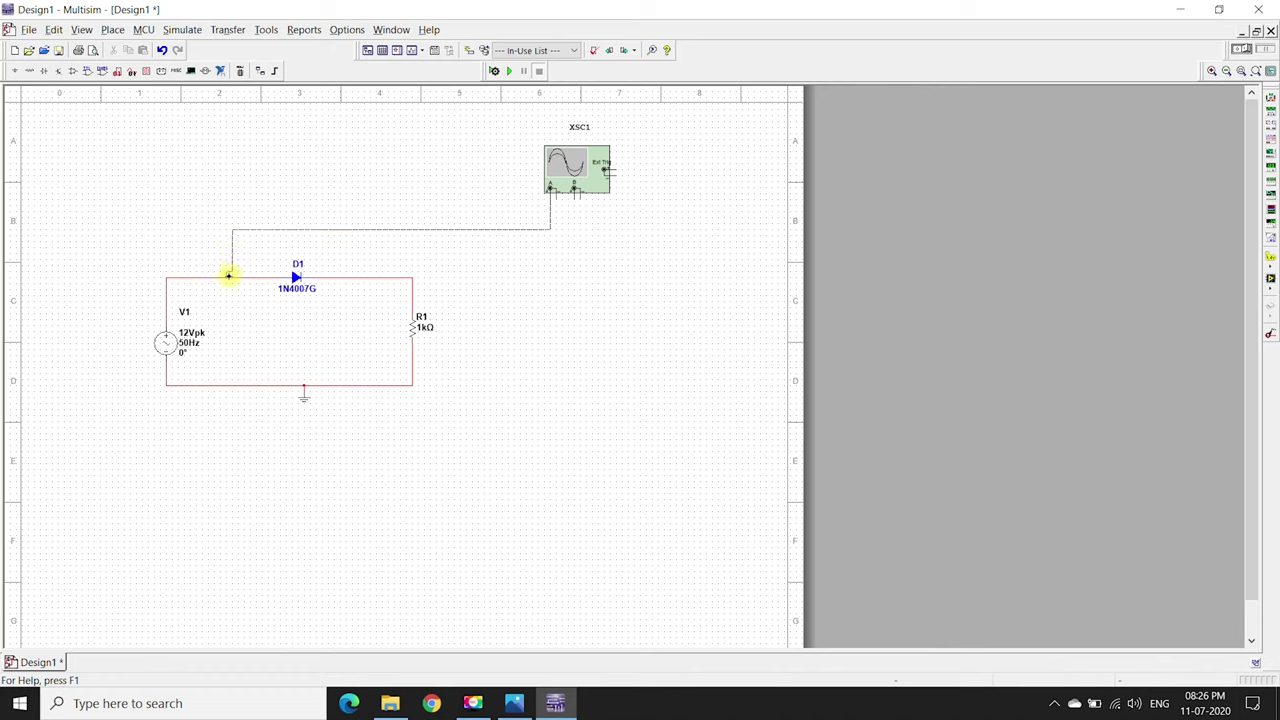
{"action": "left_click", "coordinate": [228, 275]}
{"action": "left_click", "coordinate": [573, 195]}
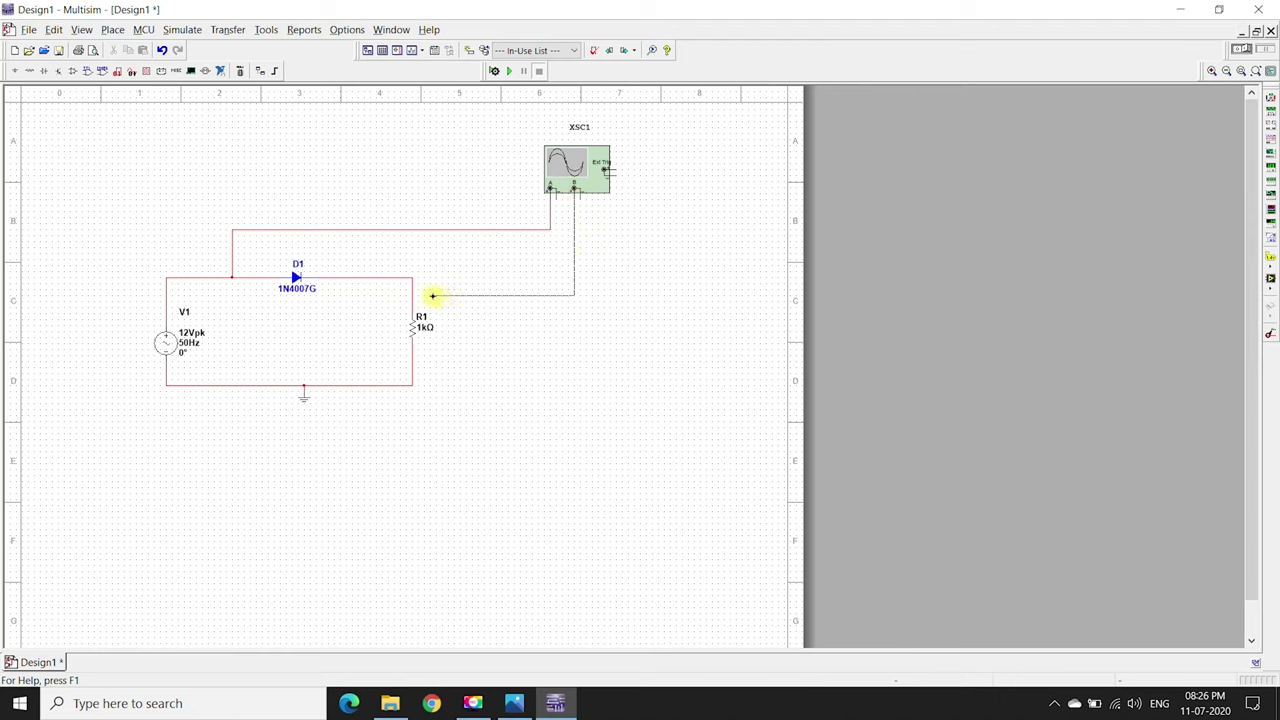
{"action": "left_click", "coordinate": [414, 296]}
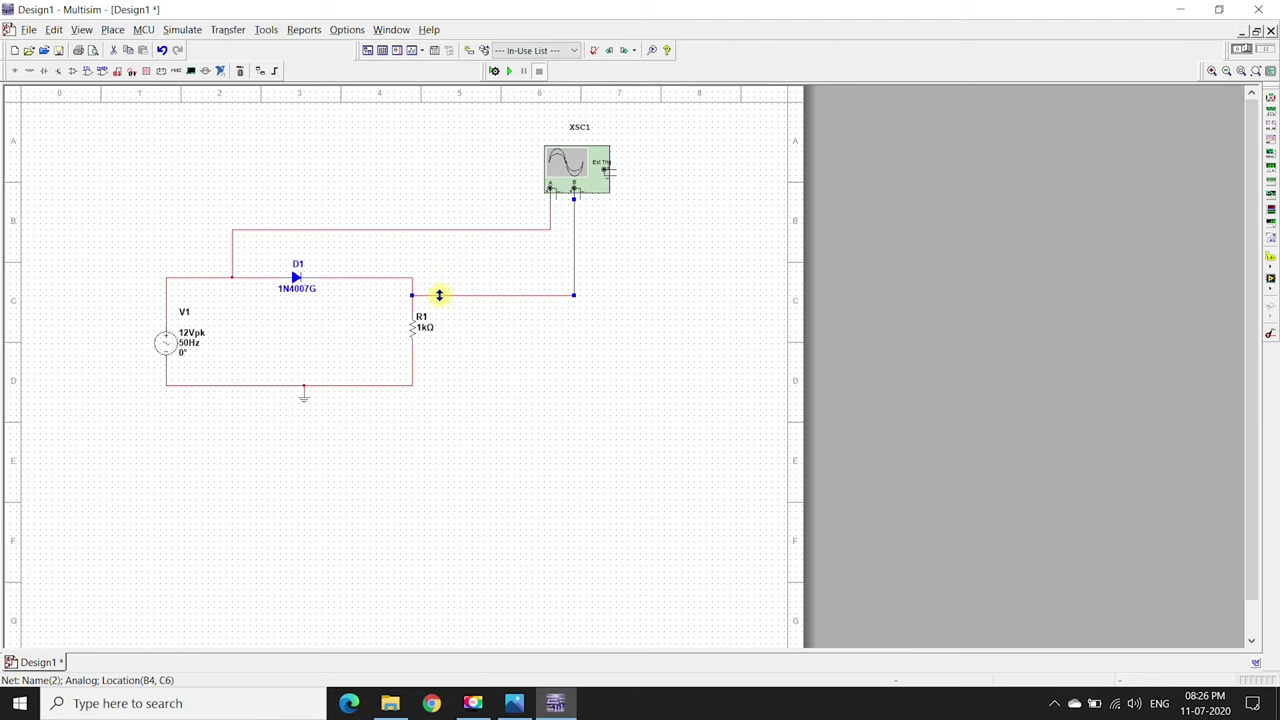
- Set the channel B wire's segment colour to blue
{"action": "right_click", "coordinate": [440, 298]}
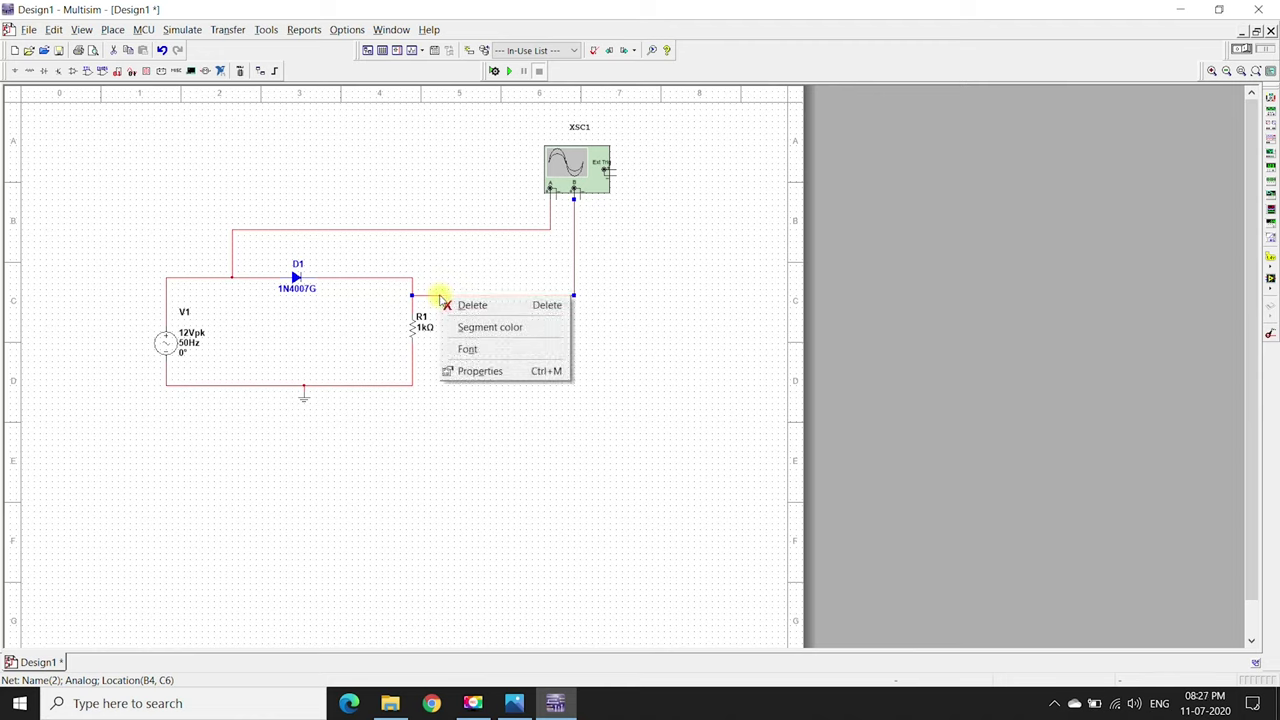
{"action": "left_click", "coordinate": [448, 335]}
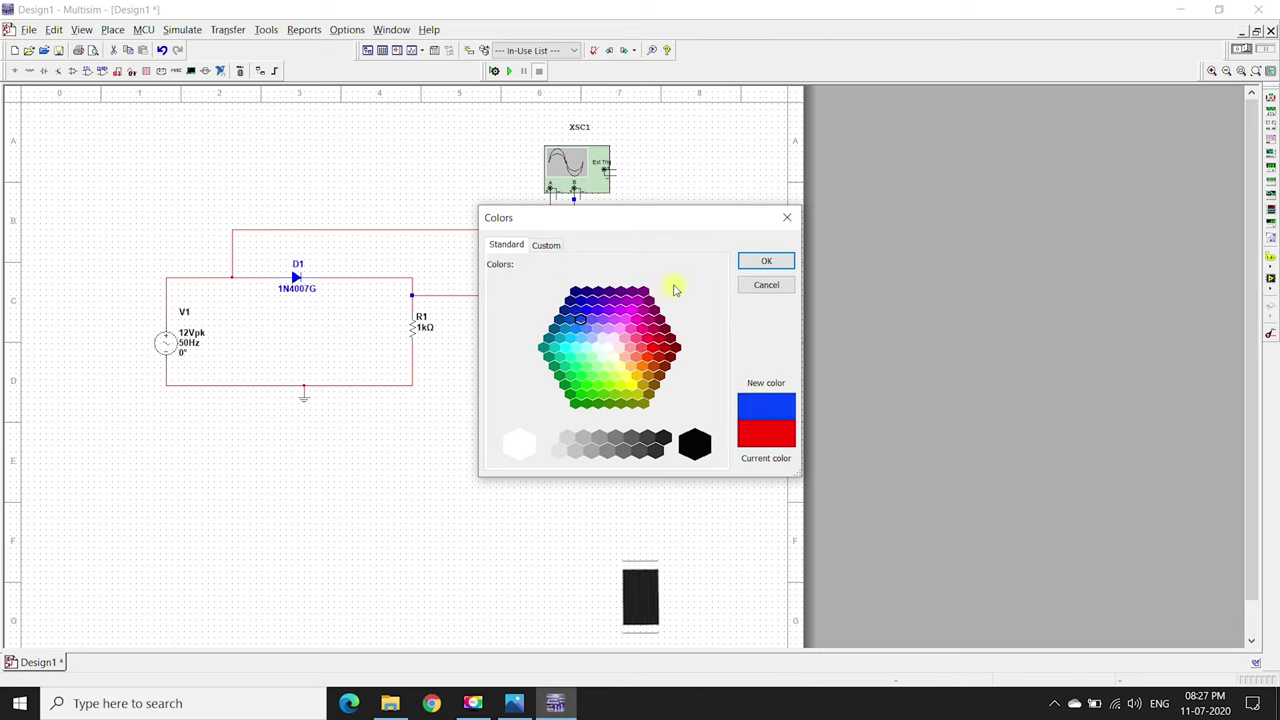
{"action": "left_click", "coordinate": [755, 262]}
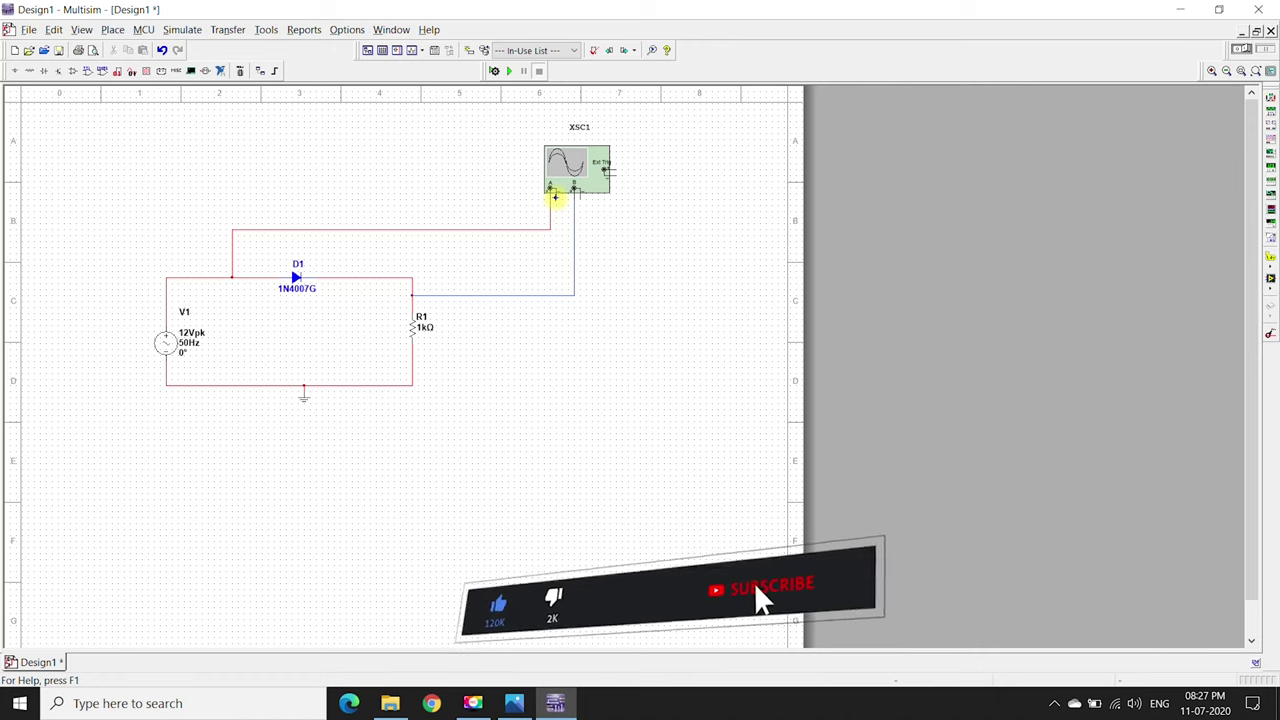
- Wire the scope's negative terminal to the bottom ground line
{"action": "left_click", "coordinate": [510, 375]}
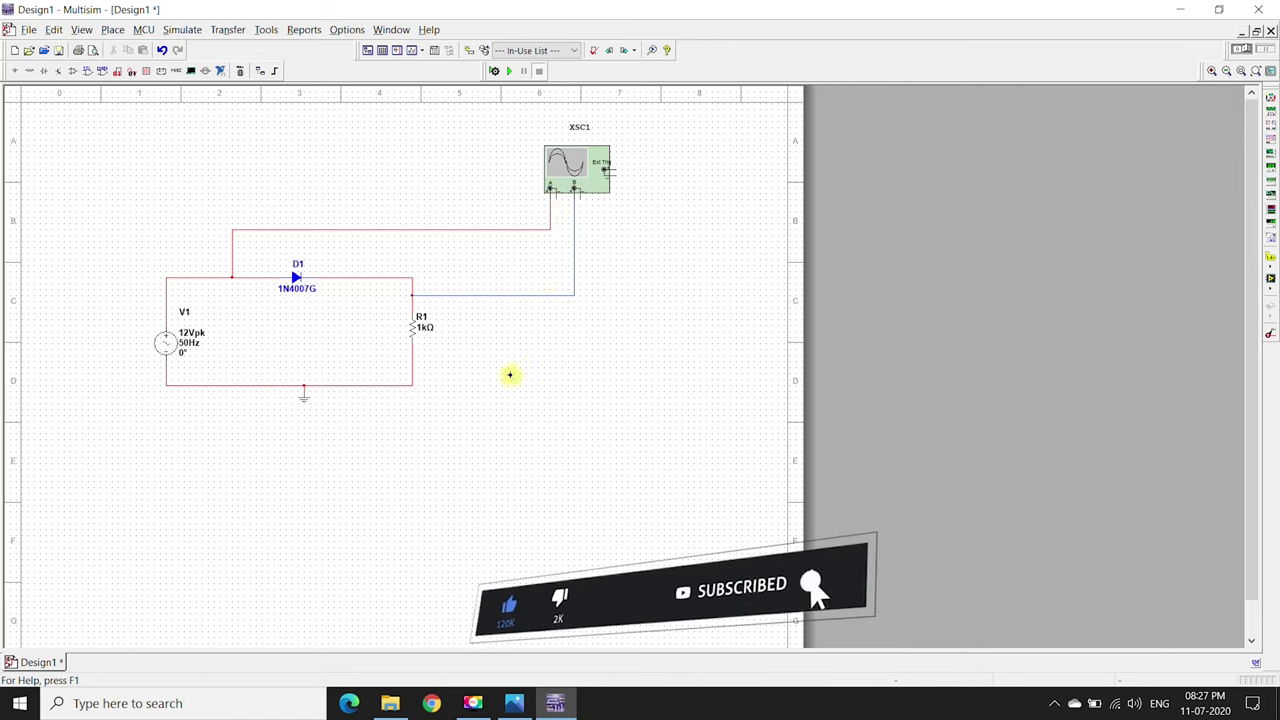
{"action": "left_click", "coordinate": [413, 386]}
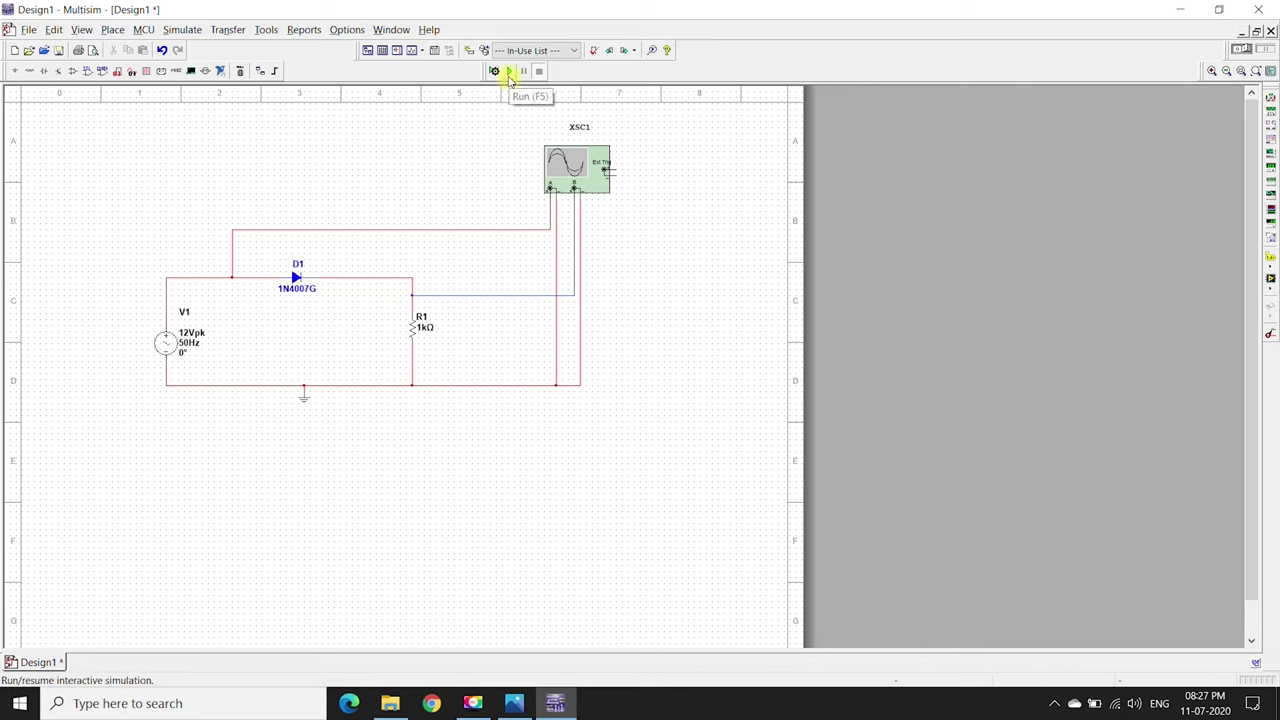
- Run the simulation, open XSC1's display, and pause it to scroll back through the traces
{"action": "left_click", "coordinate": [508, 76]}
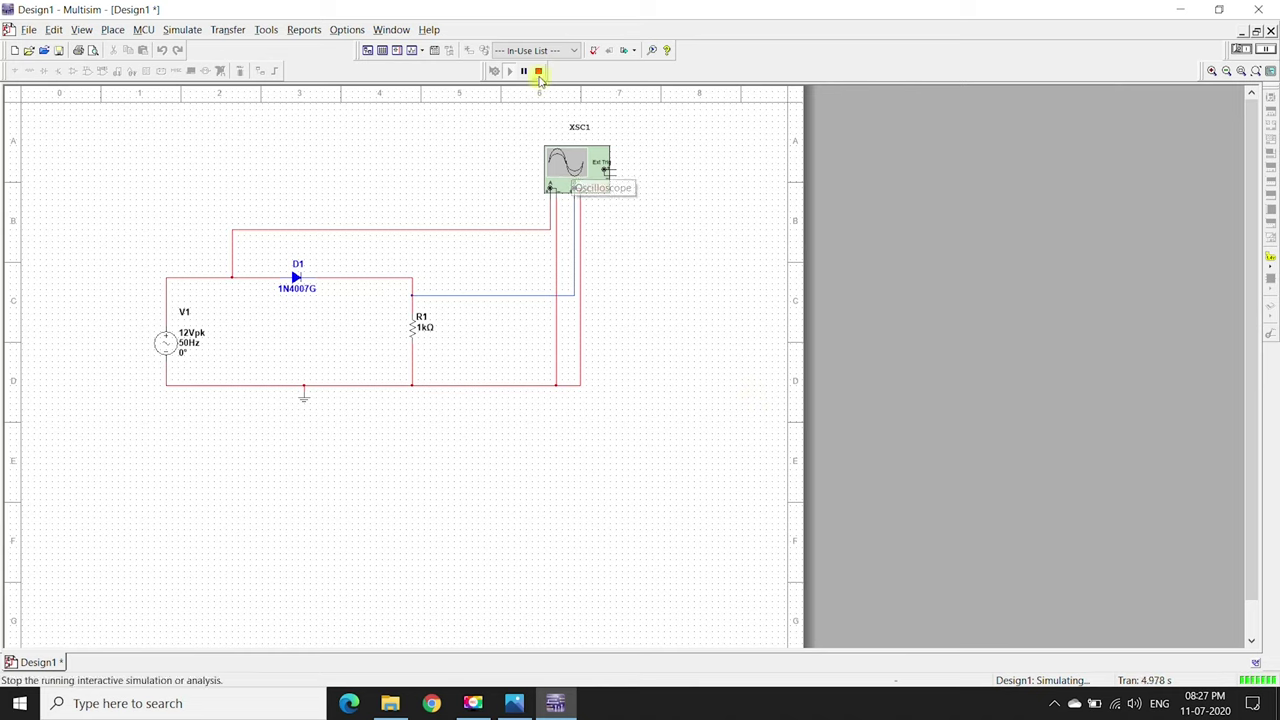
{"action": "double_click", "coordinate": [571, 170]}
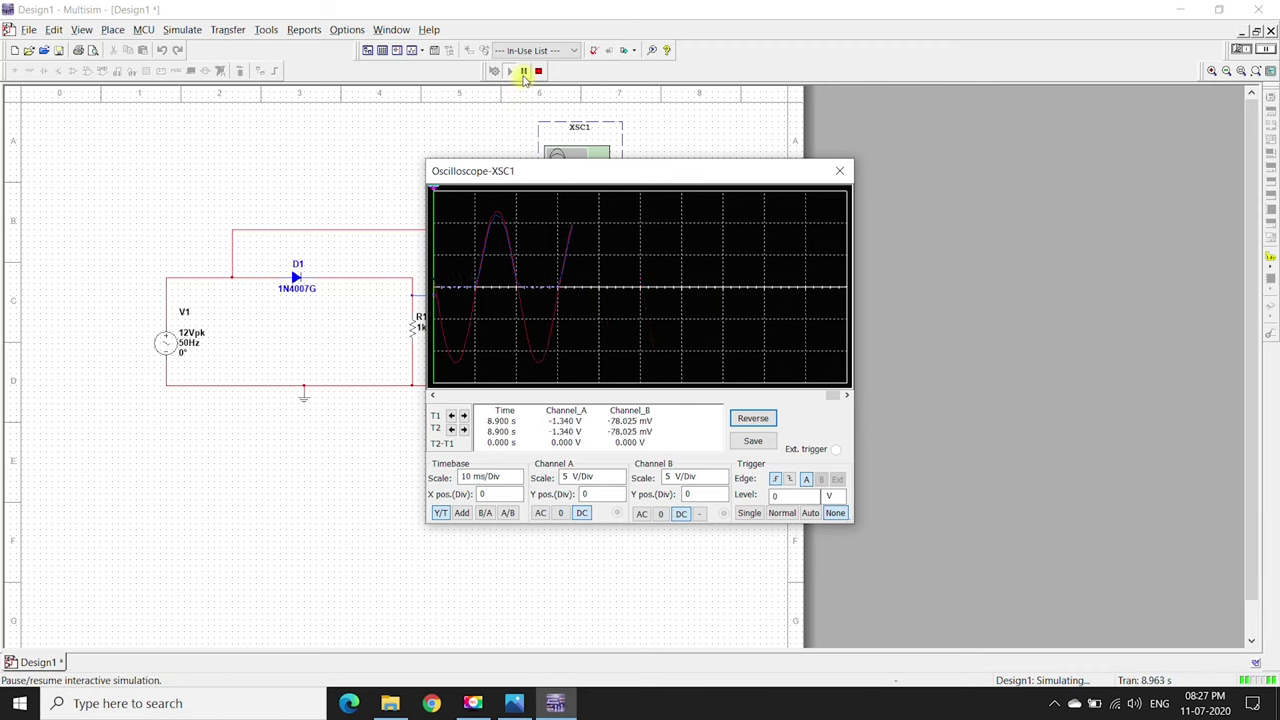
{"action": "left_click", "coordinate": [522, 75]}
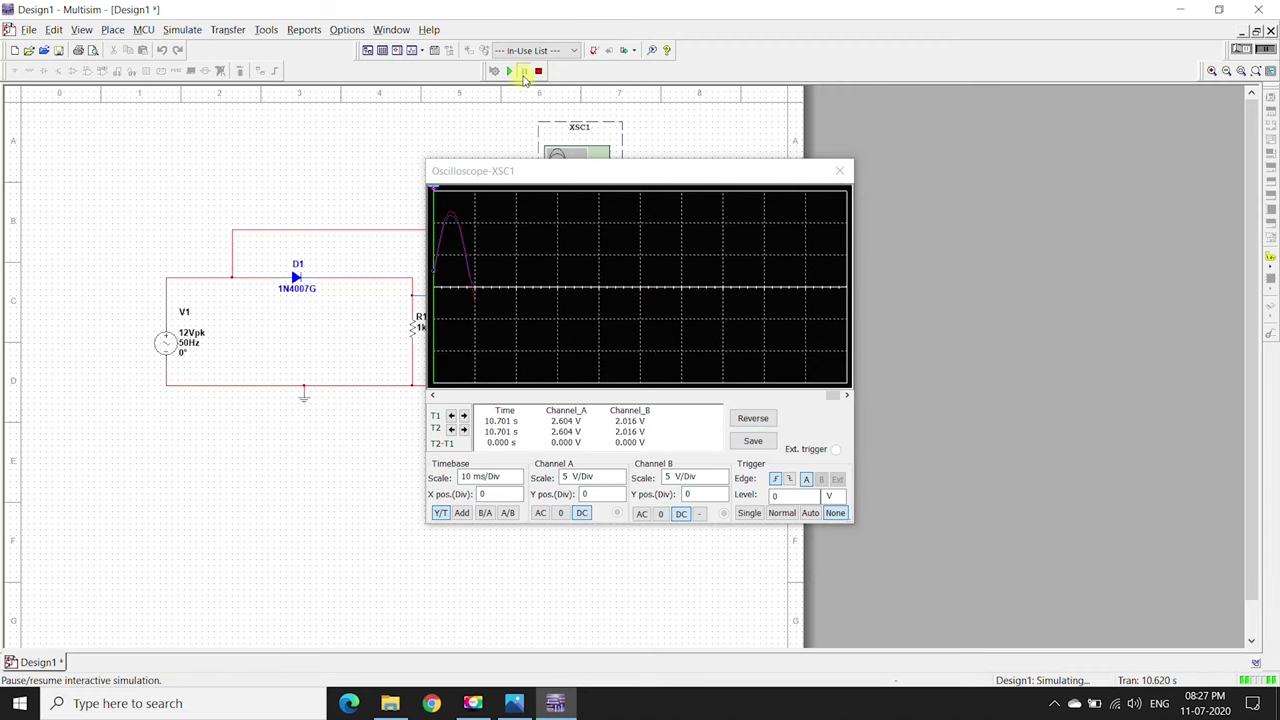
{"action": "left_click_drag", "start_coordinate": [832, 396], "coordinate": [808, 397]}
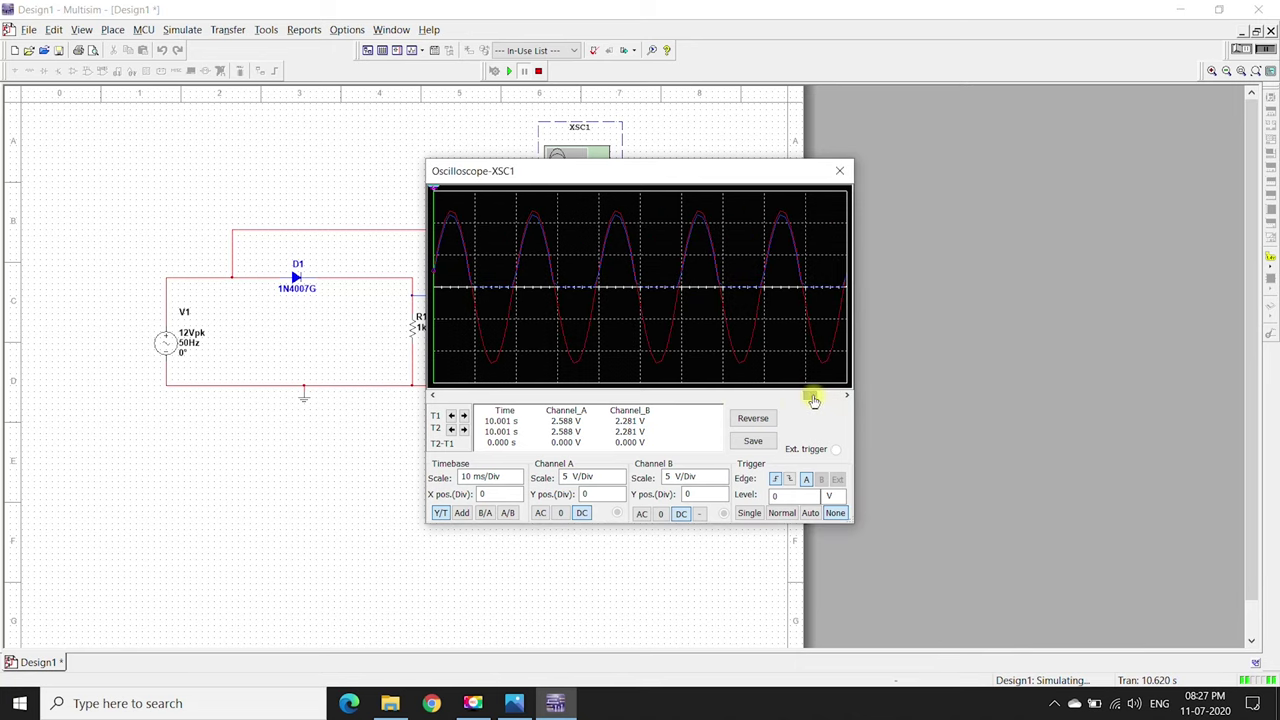
- Reverse the scope to a white background, set channel A to 0, and close the scope
{"action": "left_click", "coordinate": [739, 421]}
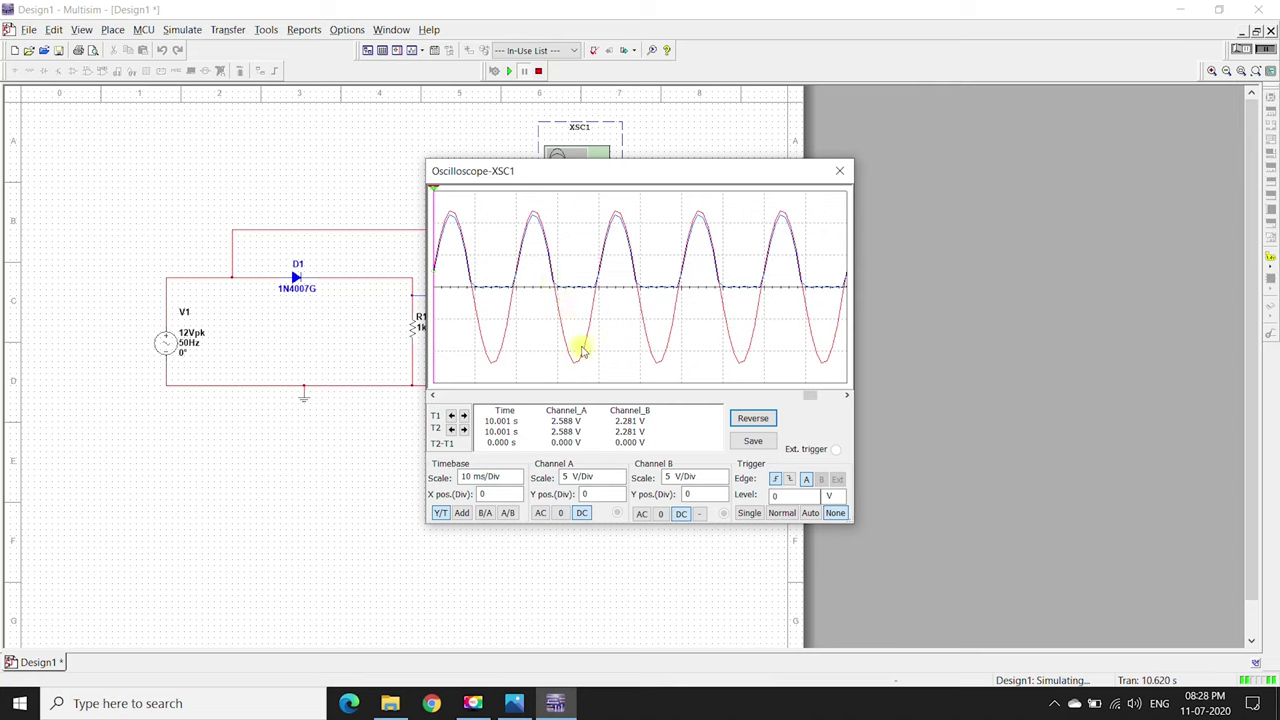
{"action": "left_click", "coordinate": [561, 514]}
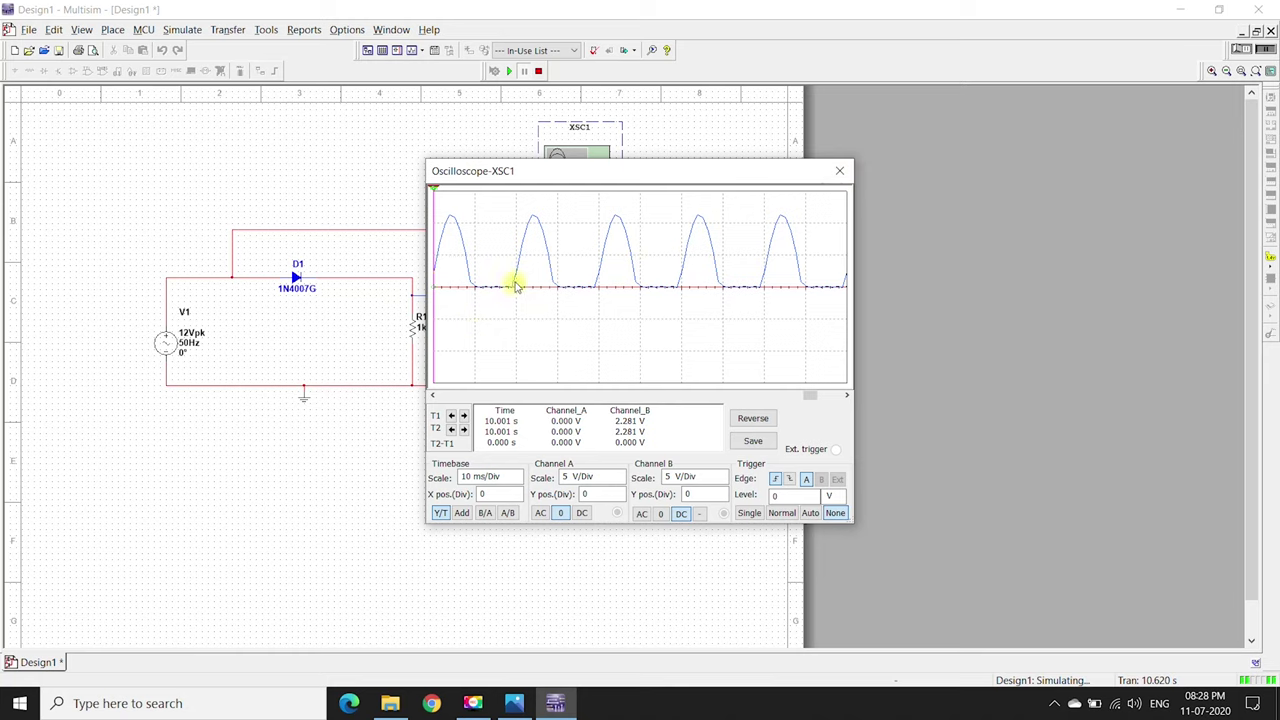
{"action": "left_click", "coordinate": [840, 172]}
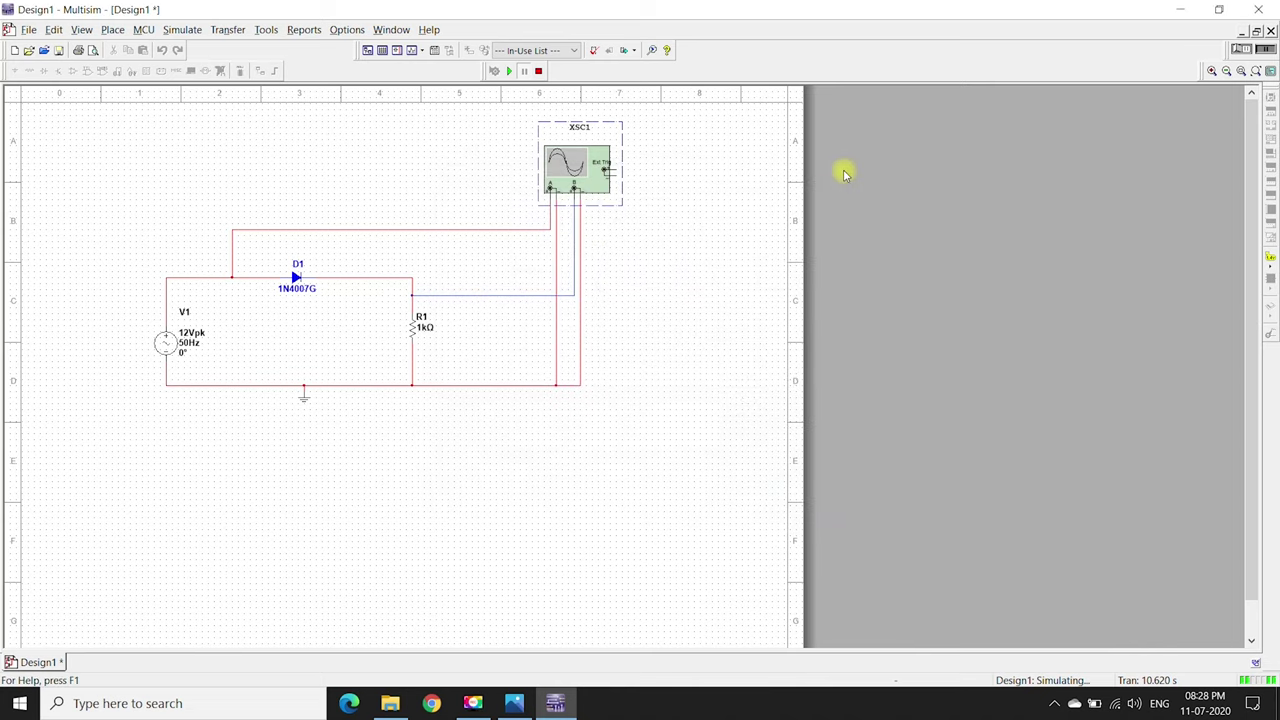
{"action": "left_click", "coordinate": [514, 703]}
{"action": "left_click", "coordinate": [1260, 13]}
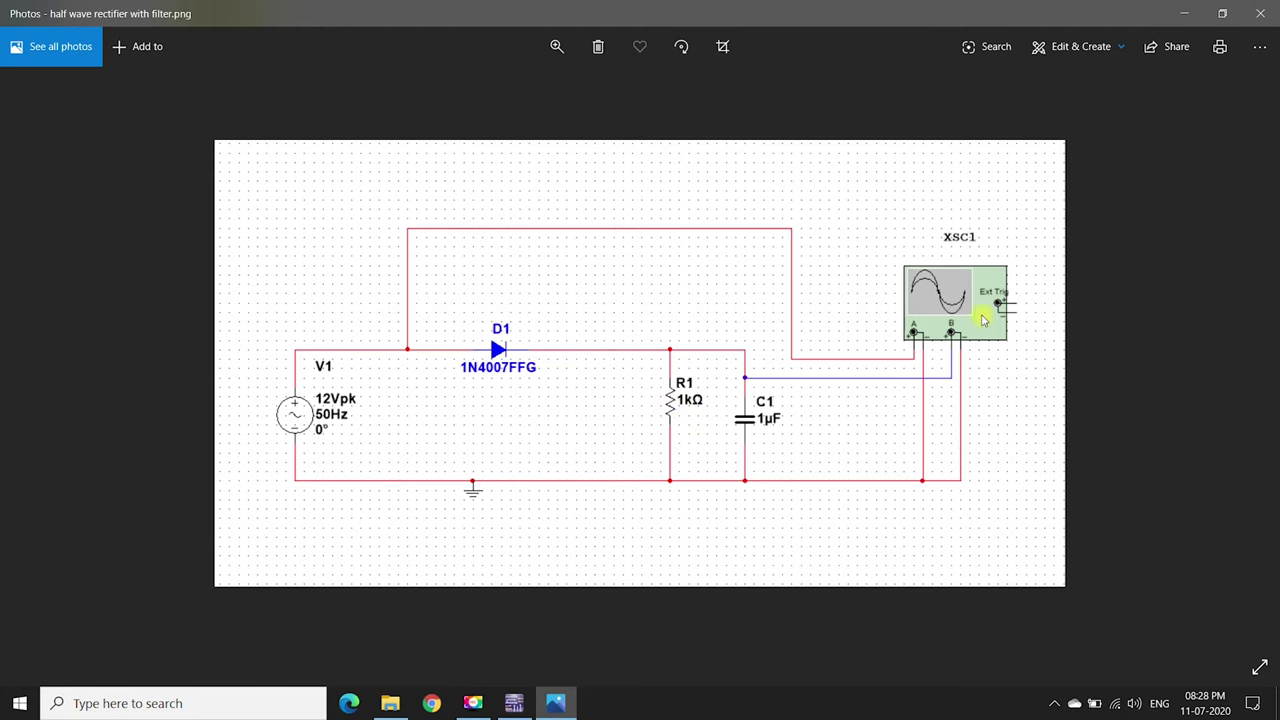
{"action": "left_click", "coordinate": [1260, 13]}
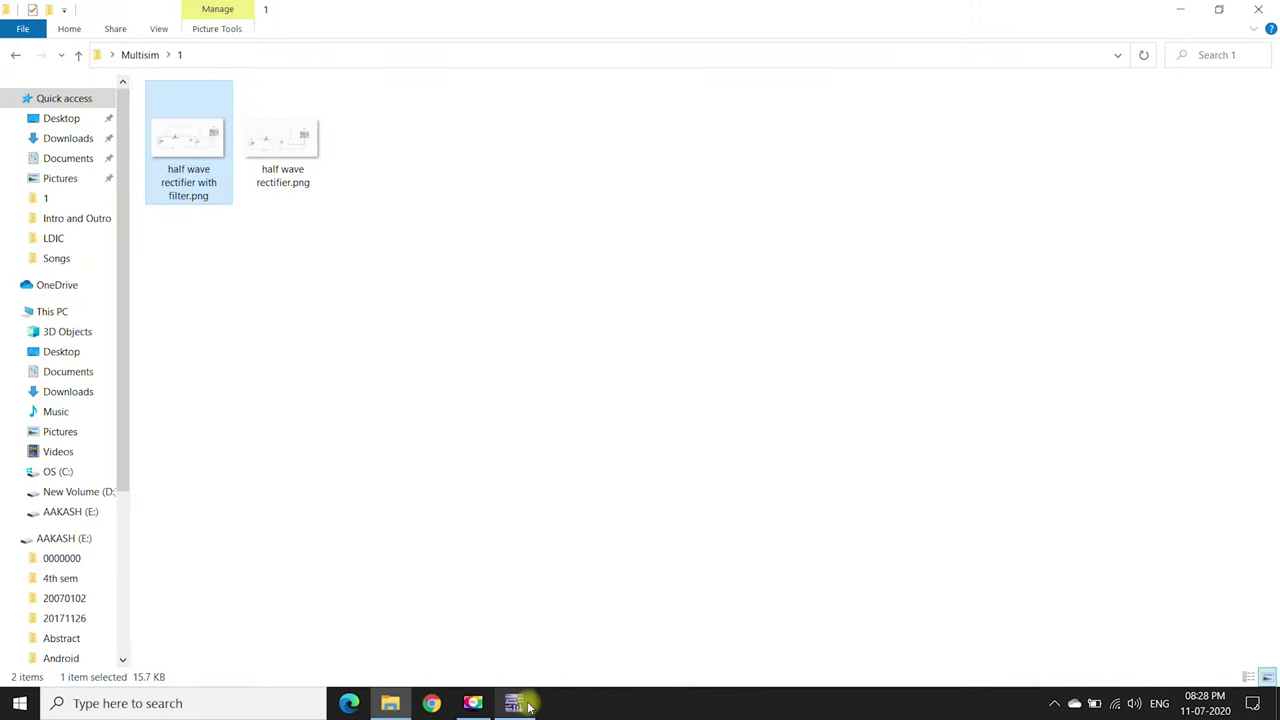
{"action": "left_click", "coordinate": [520, 705]}
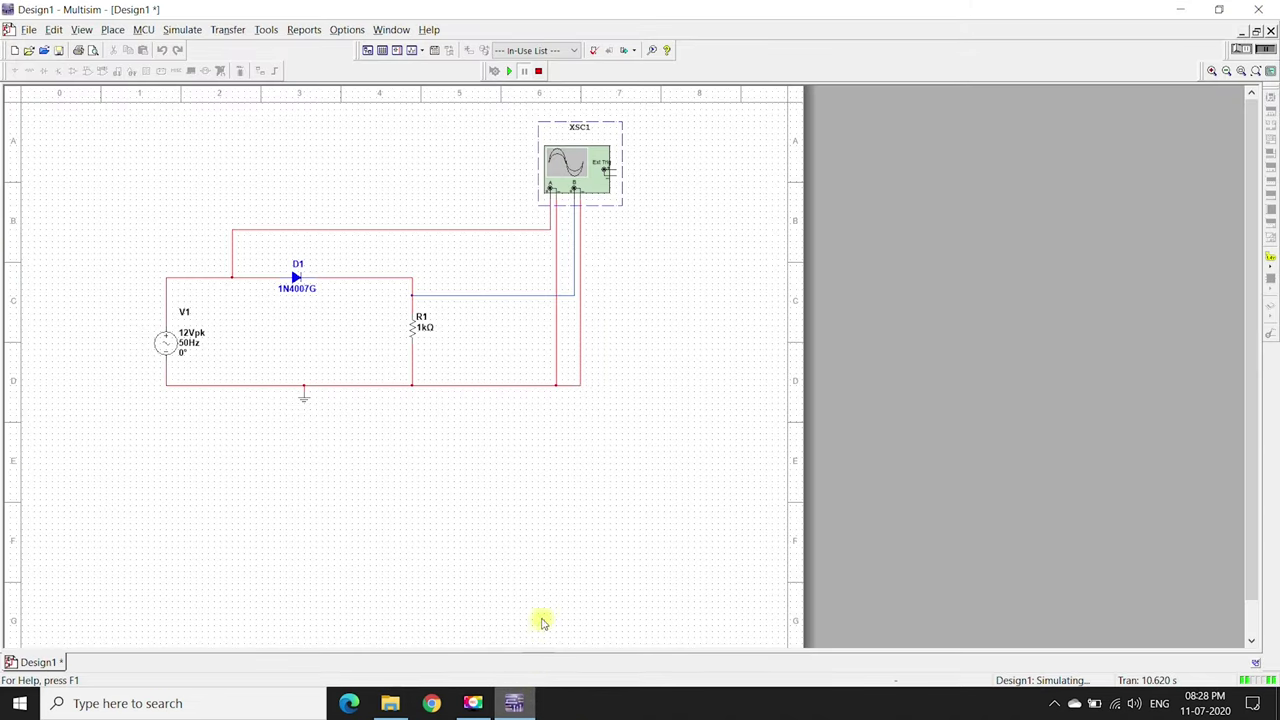
- Stop the running simulation
{"action": "right_click", "coordinate": [480, 323]}
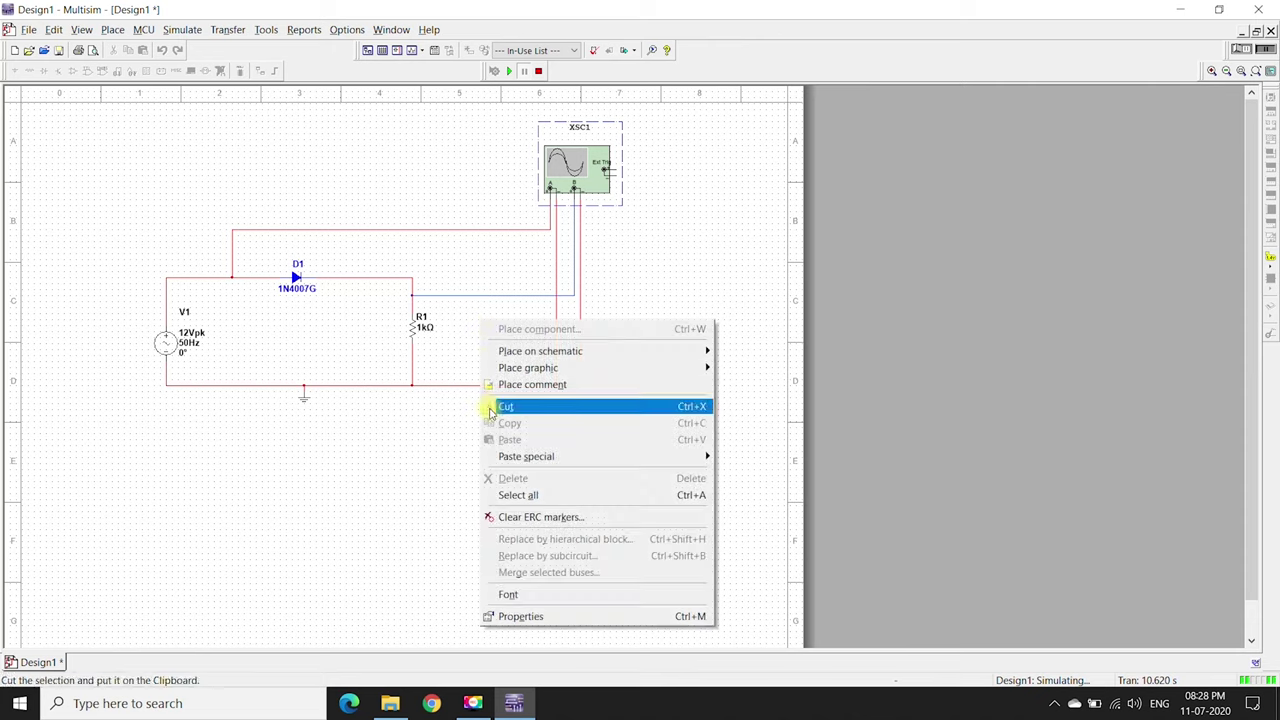
{"action": "left_click", "coordinate": [465, 333]}
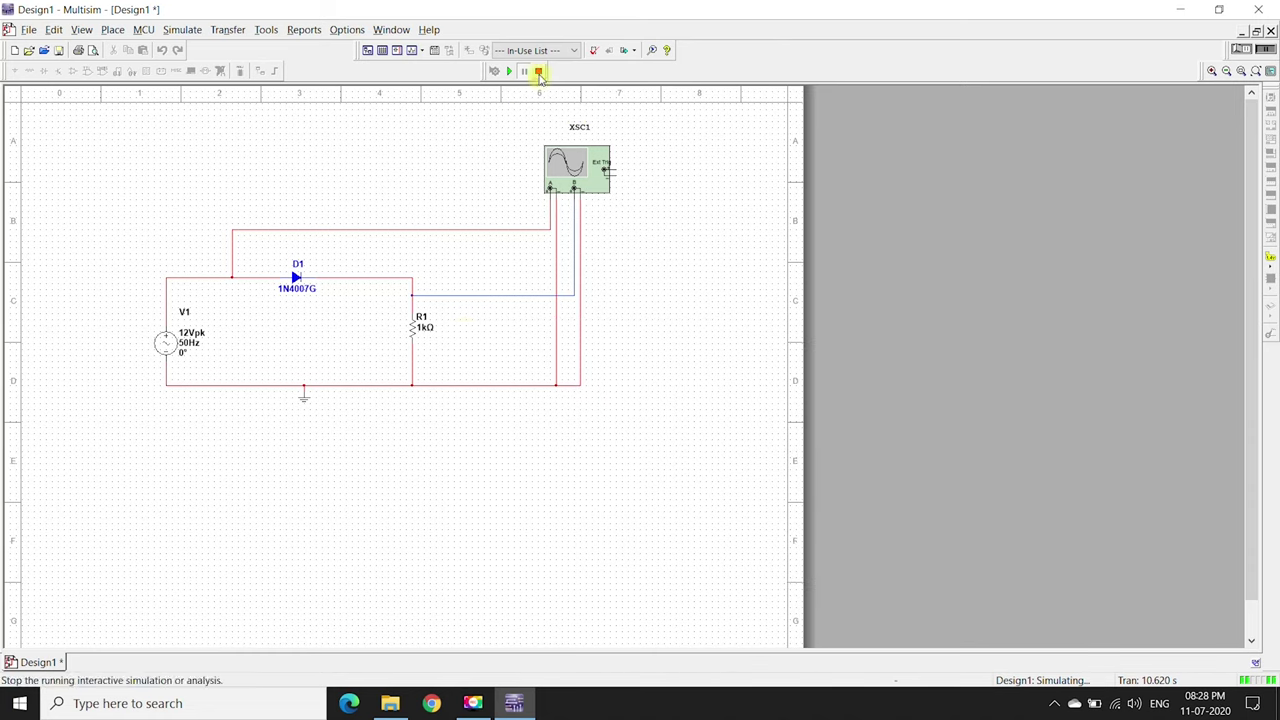
{"action": "left_click", "coordinate": [538, 72]}
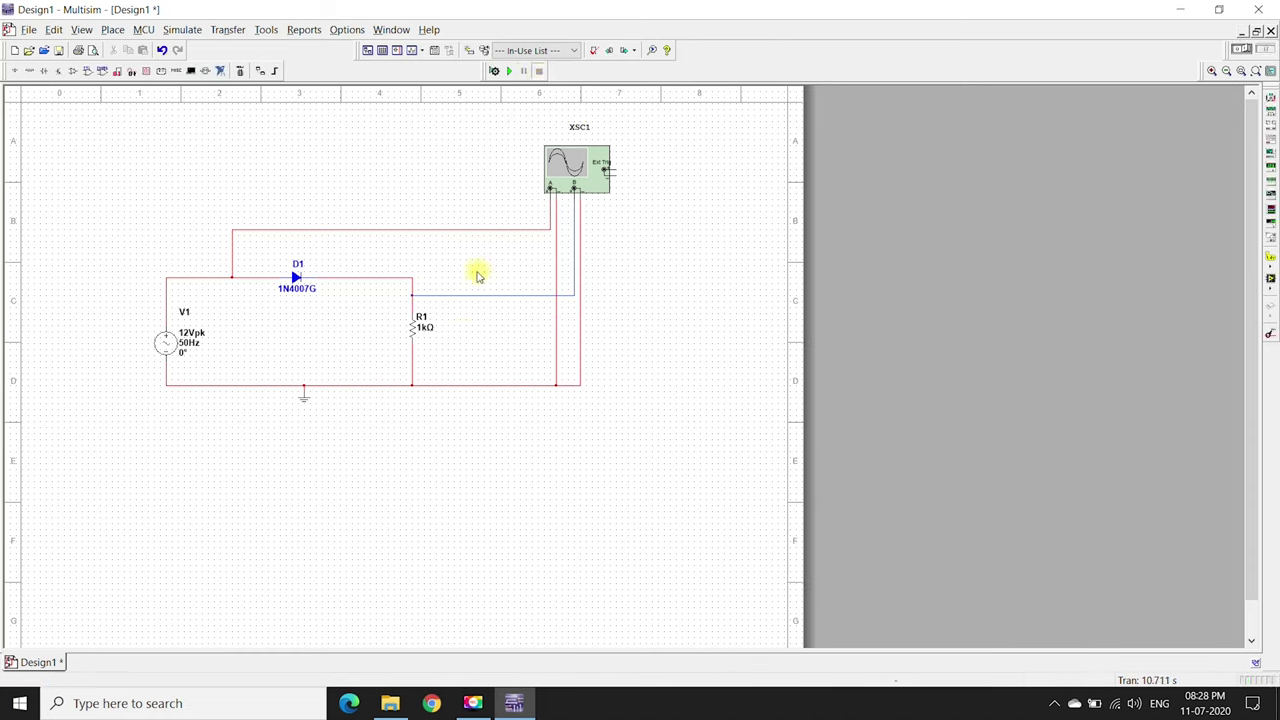
- Choose the 1µ capacitor from the Basic group's CAPACITOR family for placement
{"action": "right_click", "coordinate": [460, 329]}
{"action": "left_click", "coordinate": [490, 336]}
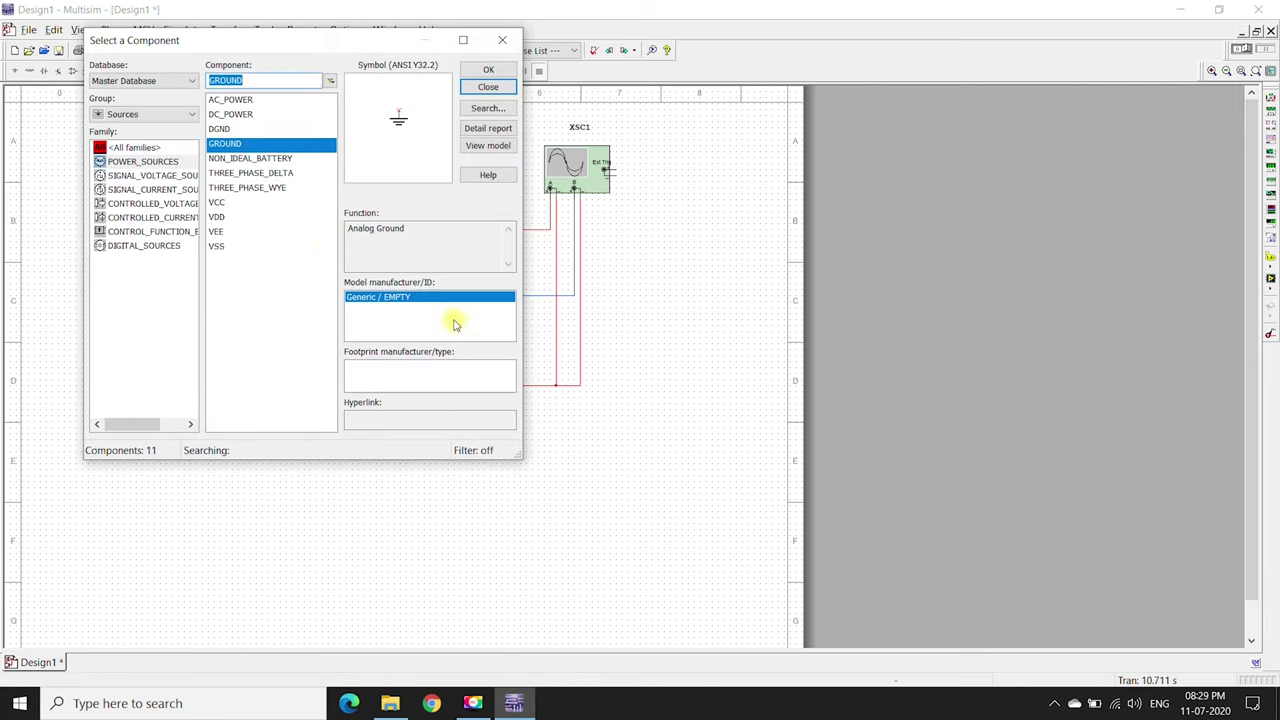
{"action": "left_click", "coordinate": [137, 114]}
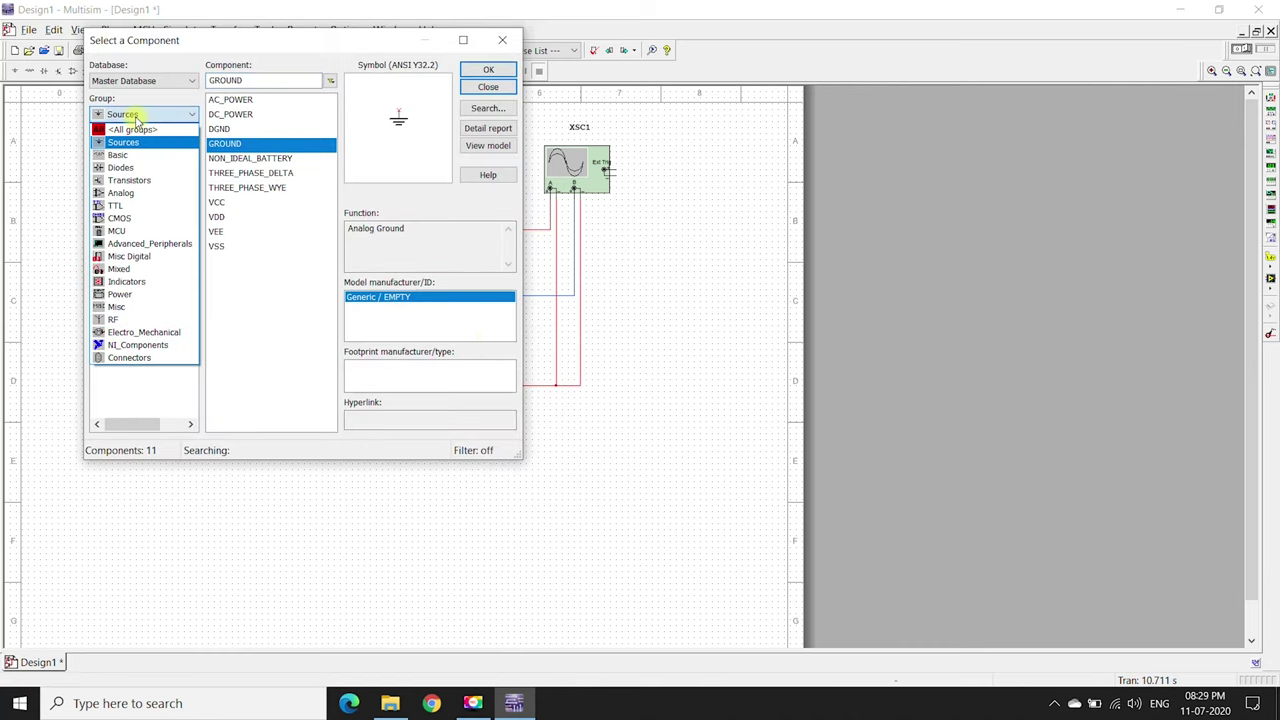
{"action": "left_click", "coordinate": [131, 155]}
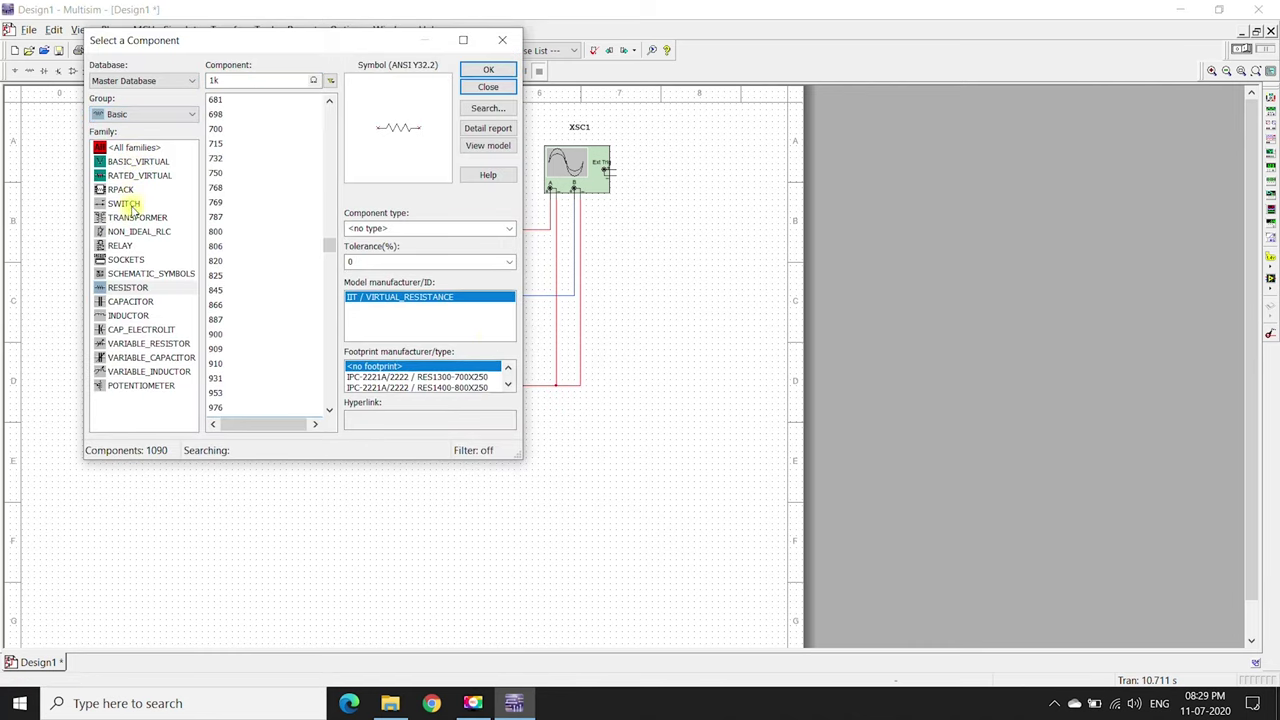
{"action": "left_click", "coordinate": [130, 301]}
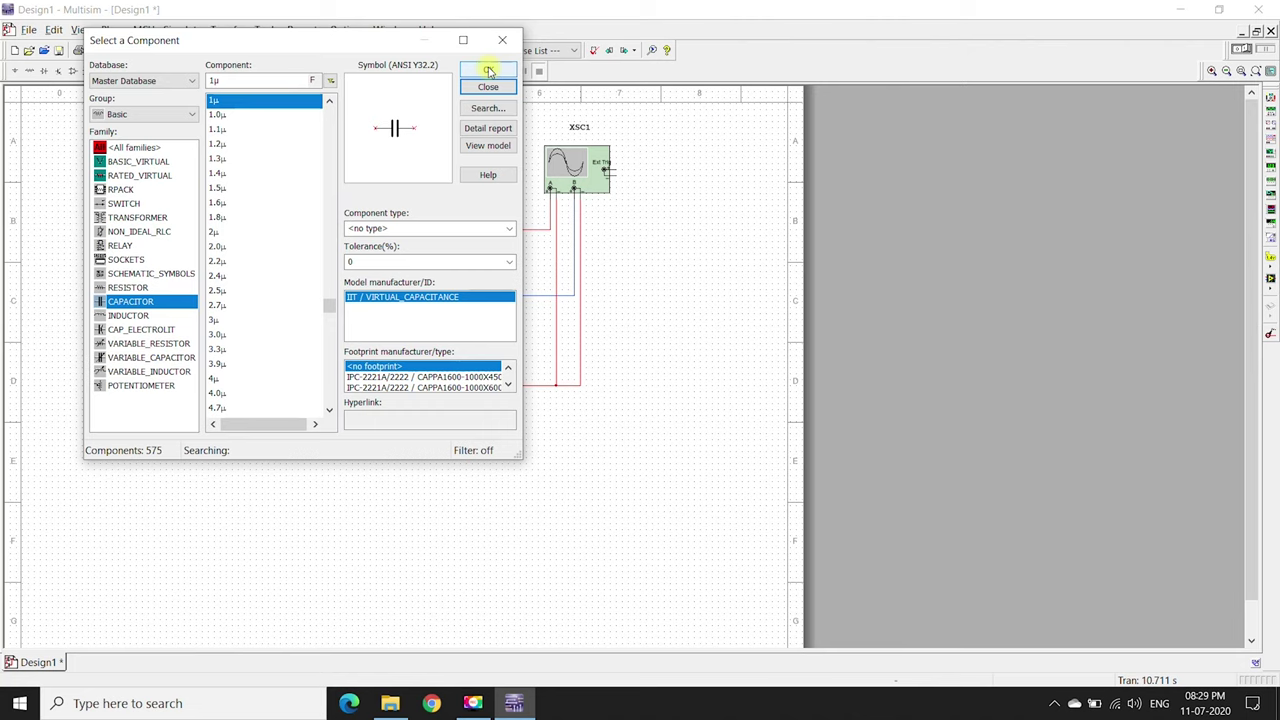
{"action": "left_click", "coordinate": [488, 70]}
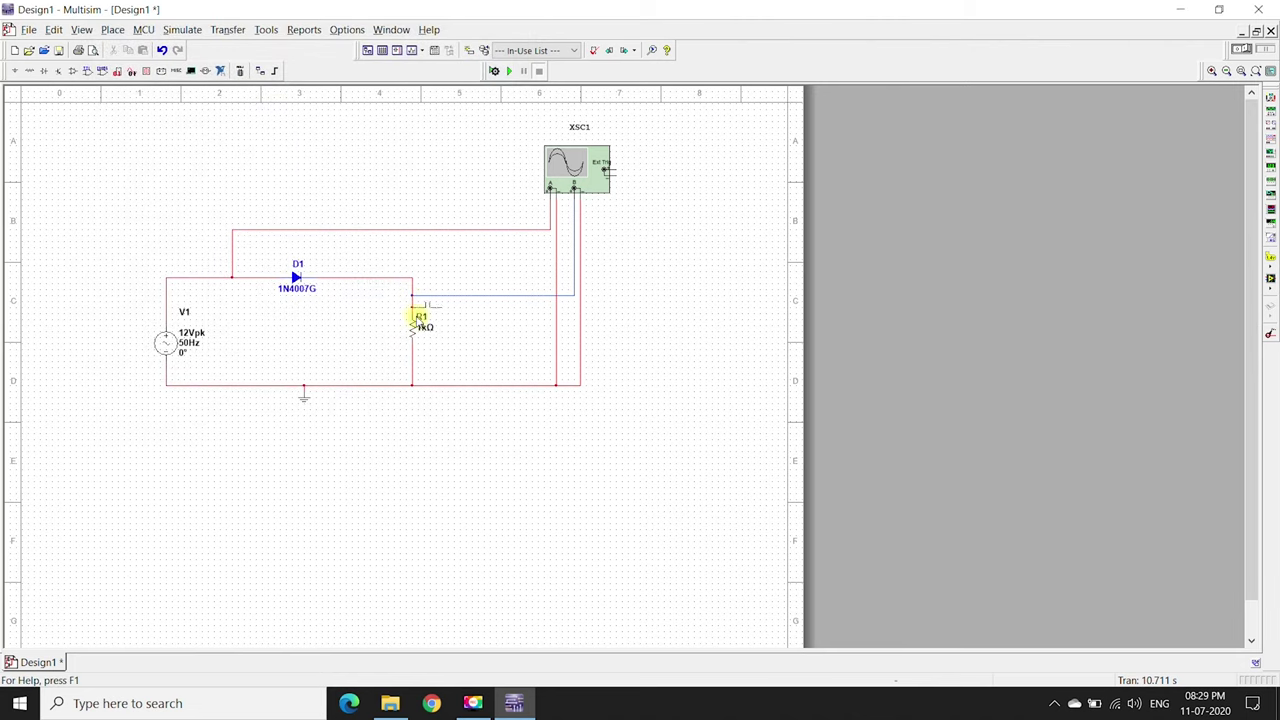
- Place capacitor C1 right of R1 and rotate it 90° counter-clockwise to stand upright
{"action": "left_click", "coordinate": [470, 335]}
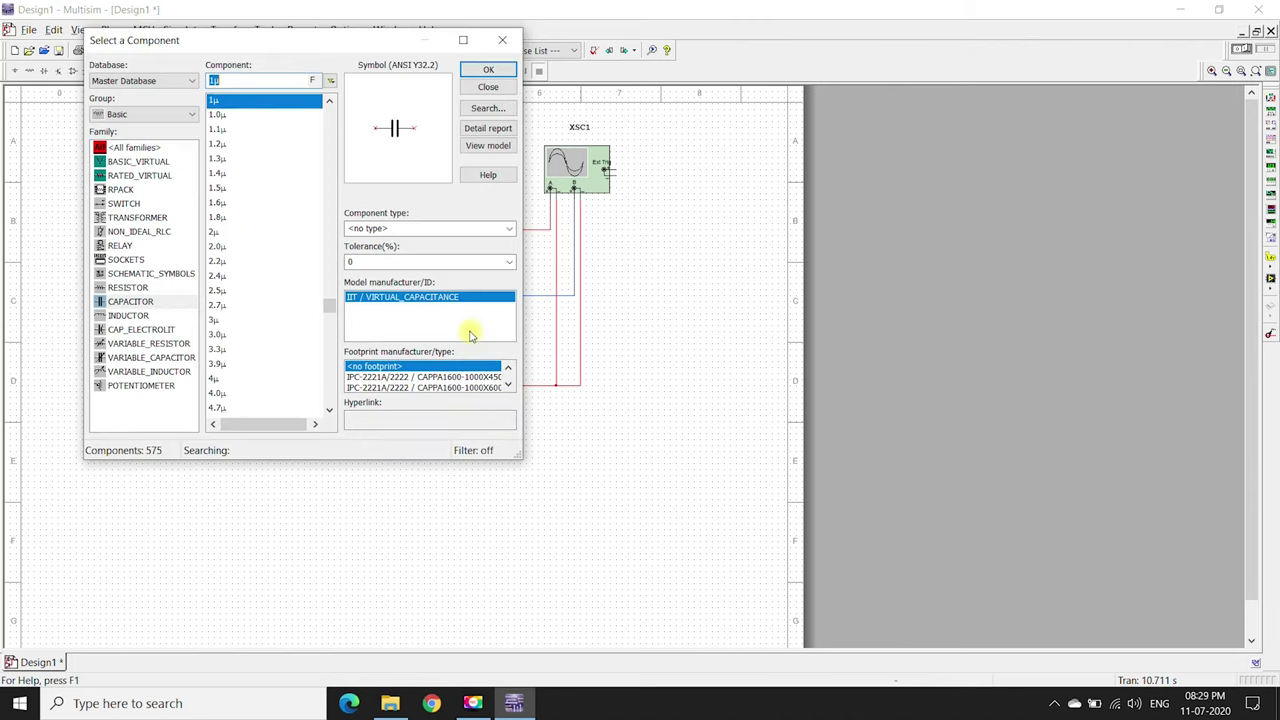
{"action": "left_click", "coordinate": [487, 87]}
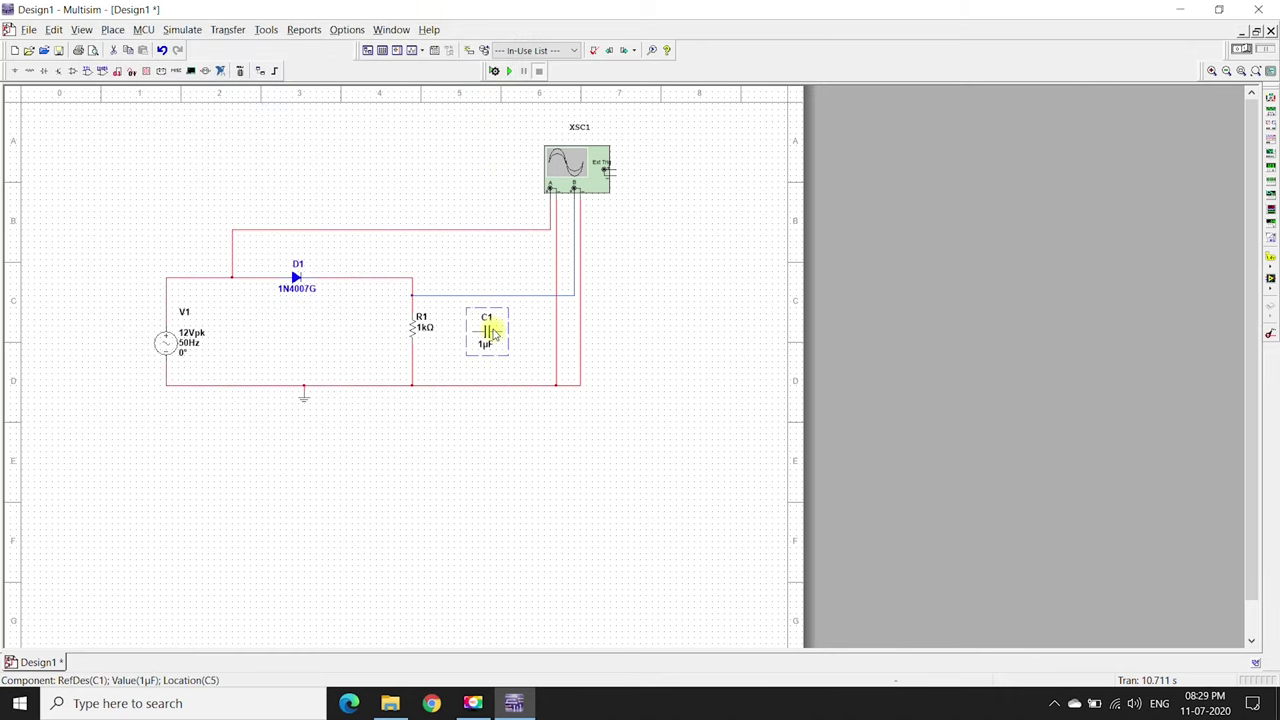
{"action": "right_click", "coordinate": [489, 332]}
{"action": "left_click", "coordinate": [519, 131]}
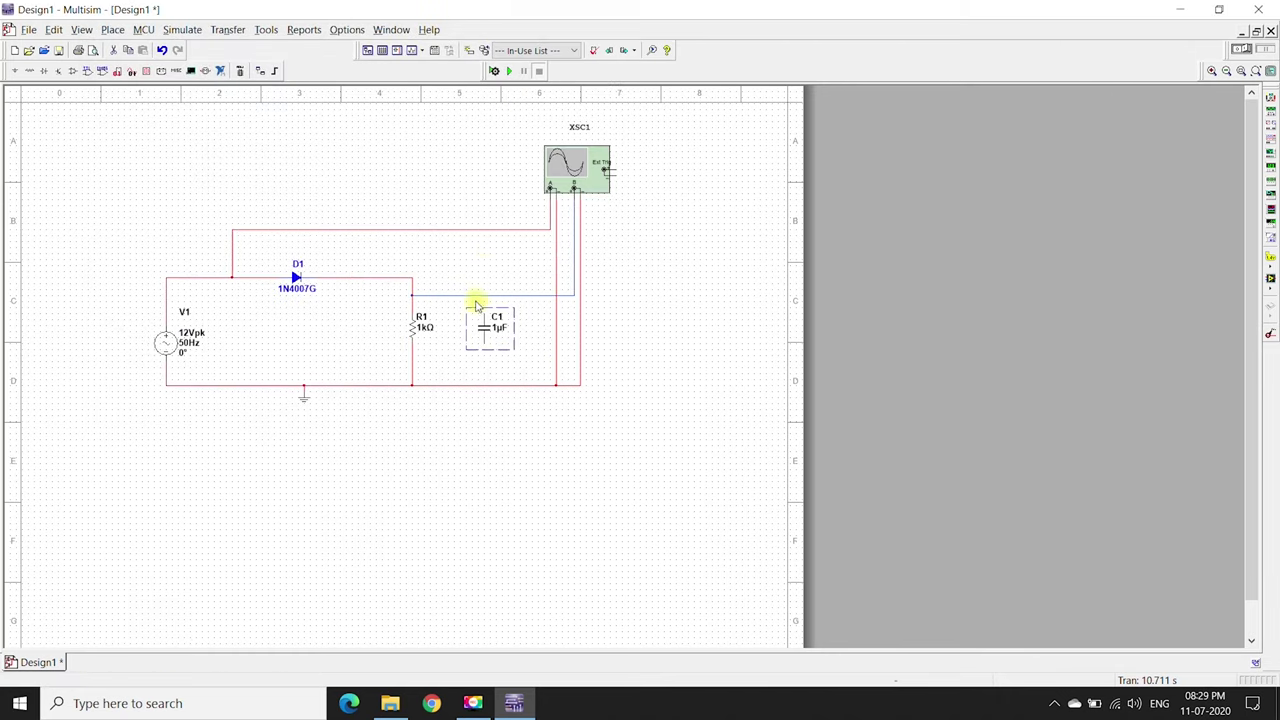
{"action": "left_click", "coordinate": [447, 305]}
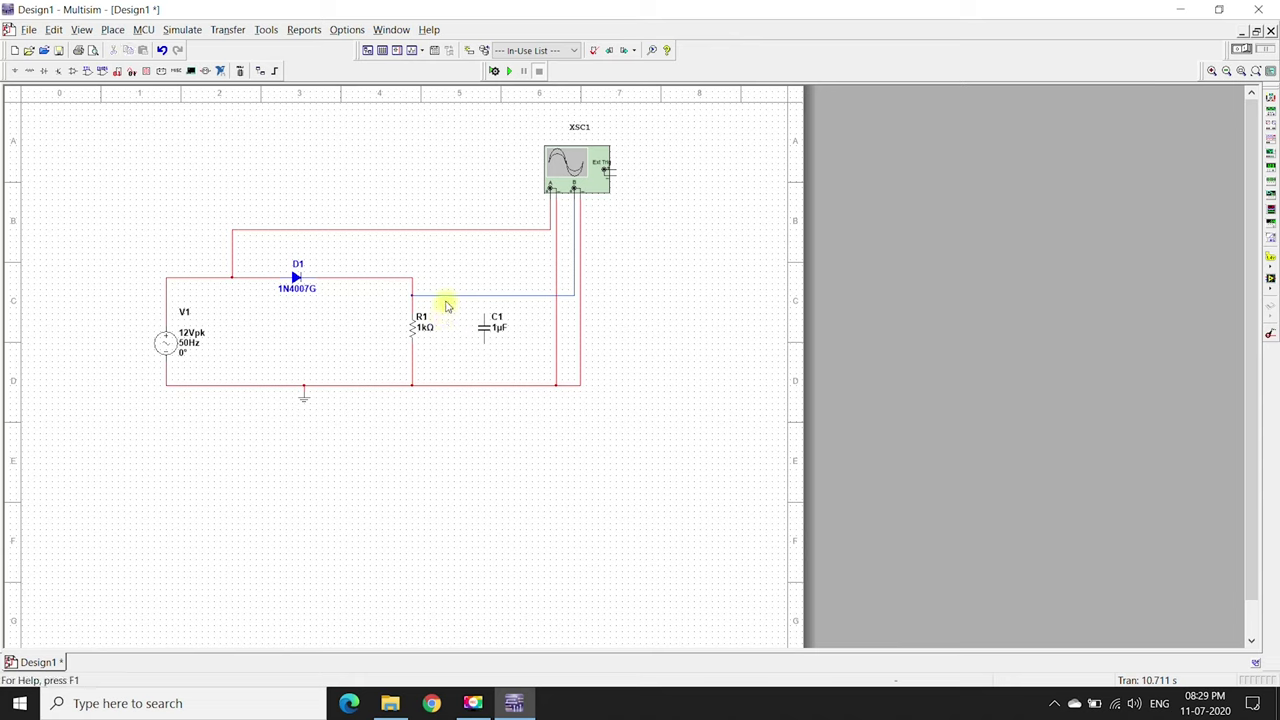
- Delete the R1-to-scope wire and wire C1's top to R1's top node and bottom to ground
{"action": "left_click", "coordinate": [446, 296]}
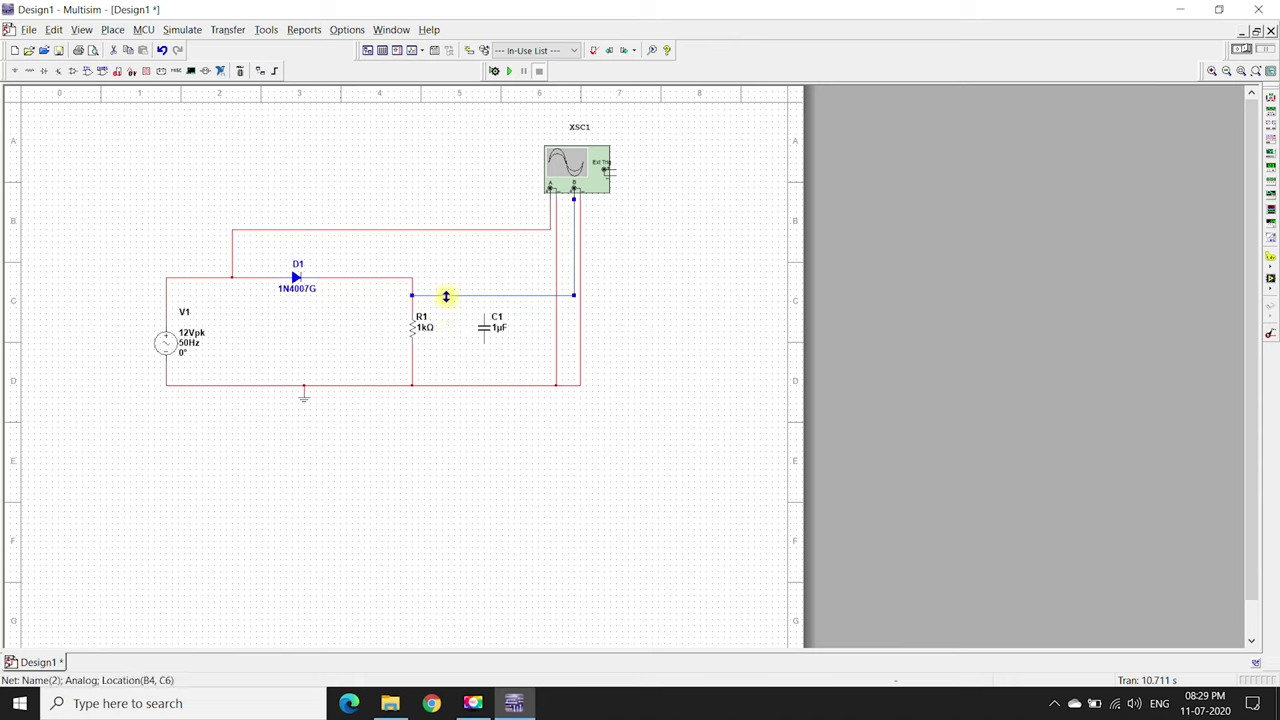
{"action": "key", "text": "Delete"}
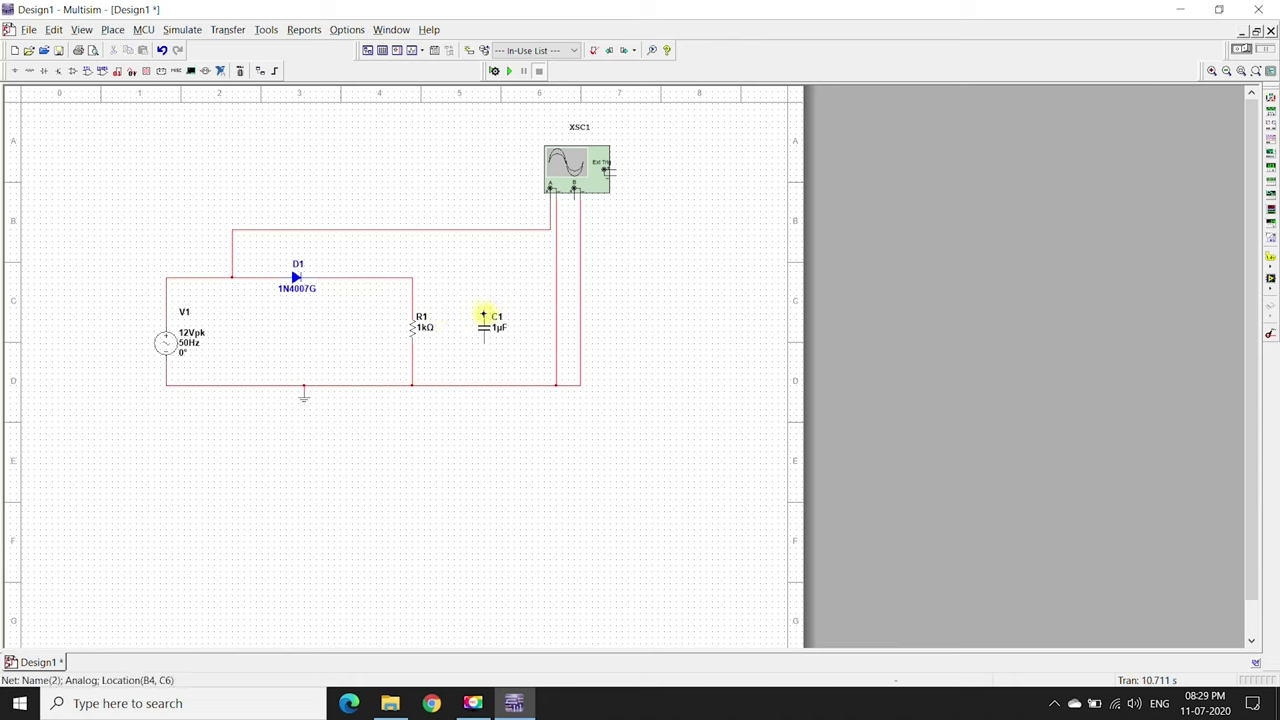
{"action": "left_click", "coordinate": [484, 314]}
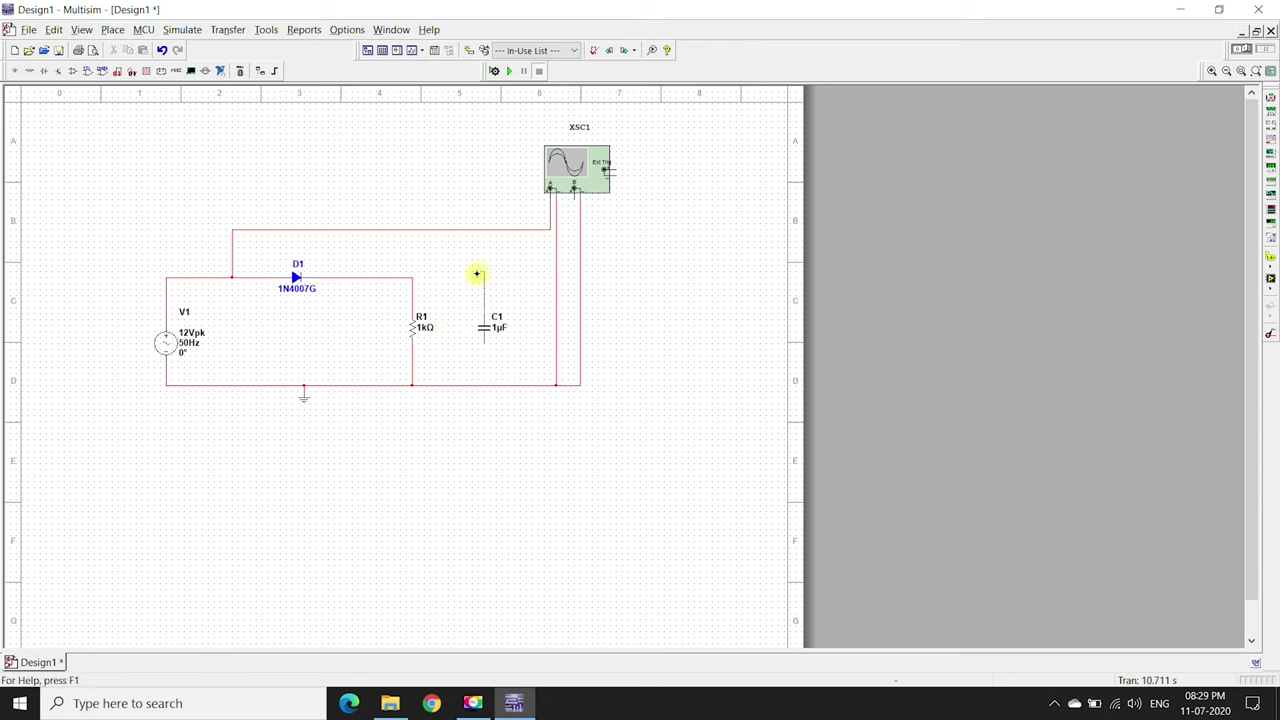
{"action": "left_click", "coordinate": [414, 277]}
{"action": "left_click", "coordinate": [483, 340]}
{"action": "left_click", "coordinate": [485, 386]}
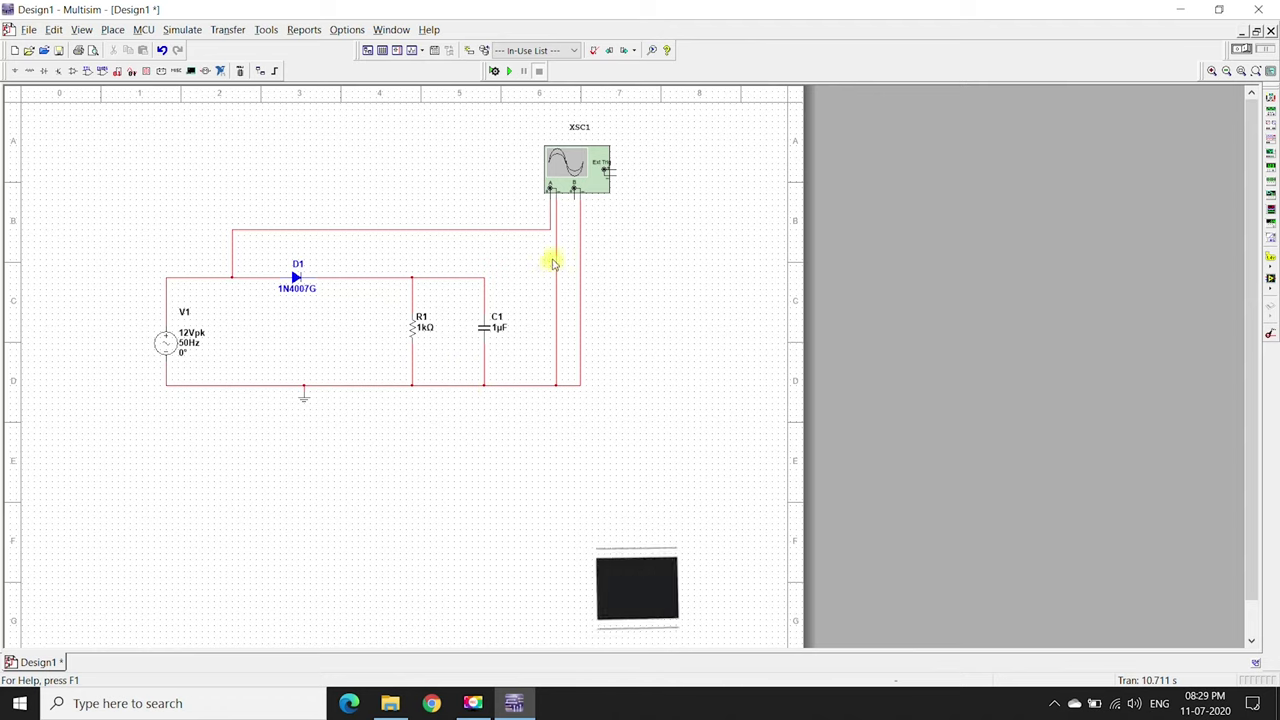
- Wire XSC1 channel B to C1's top lead and set that wire's segment colour to blue
{"action": "left_click", "coordinate": [573, 196]}
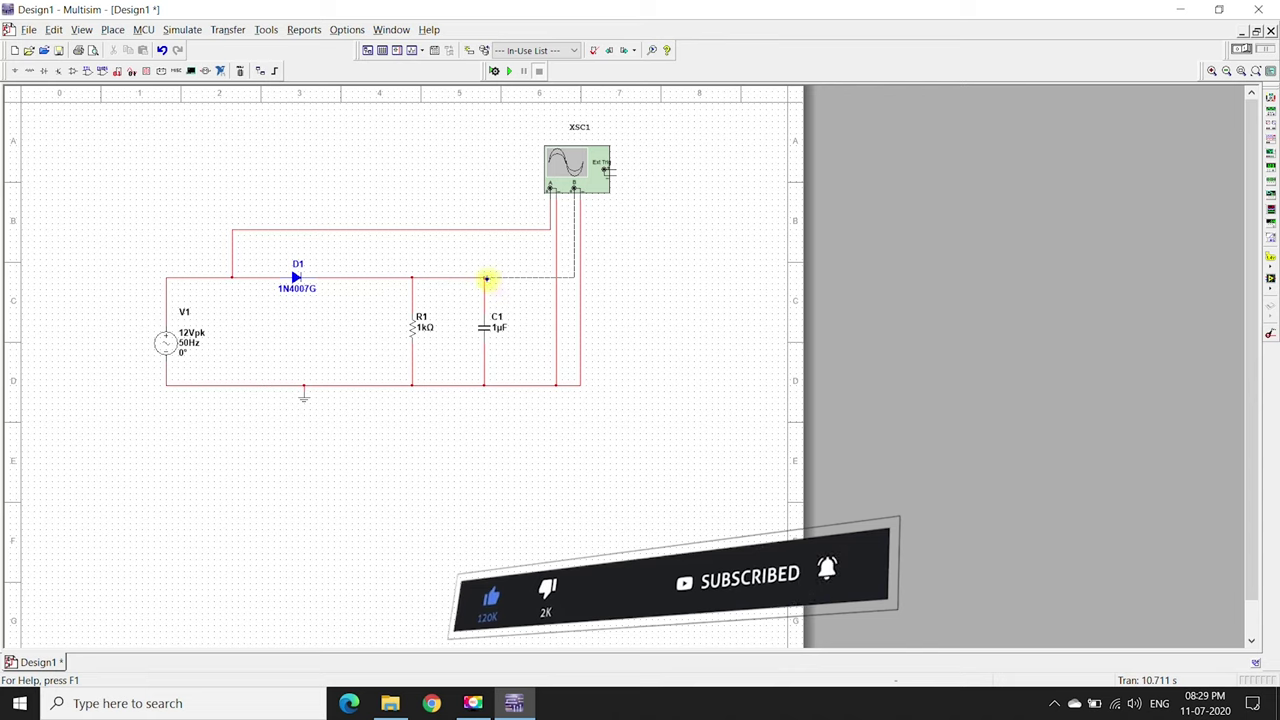
{"action": "left_click", "coordinate": [484, 289]}
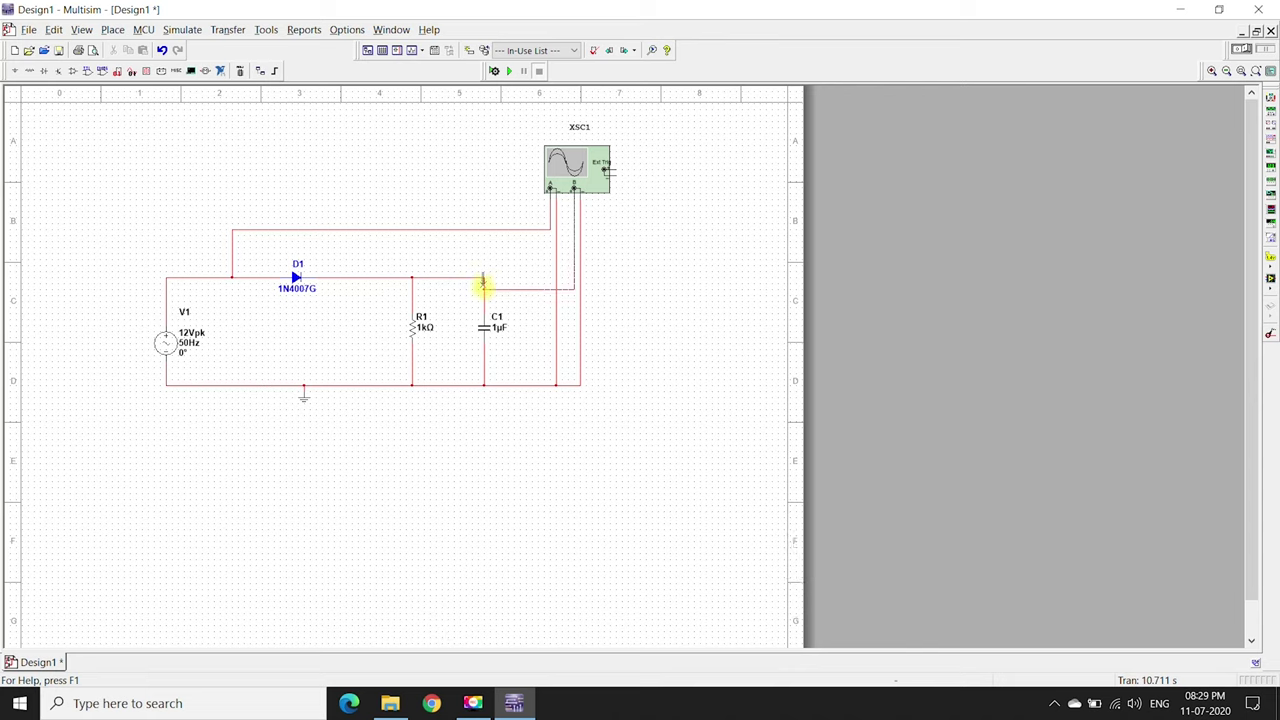
{"action": "right_click", "coordinate": [508, 291]}
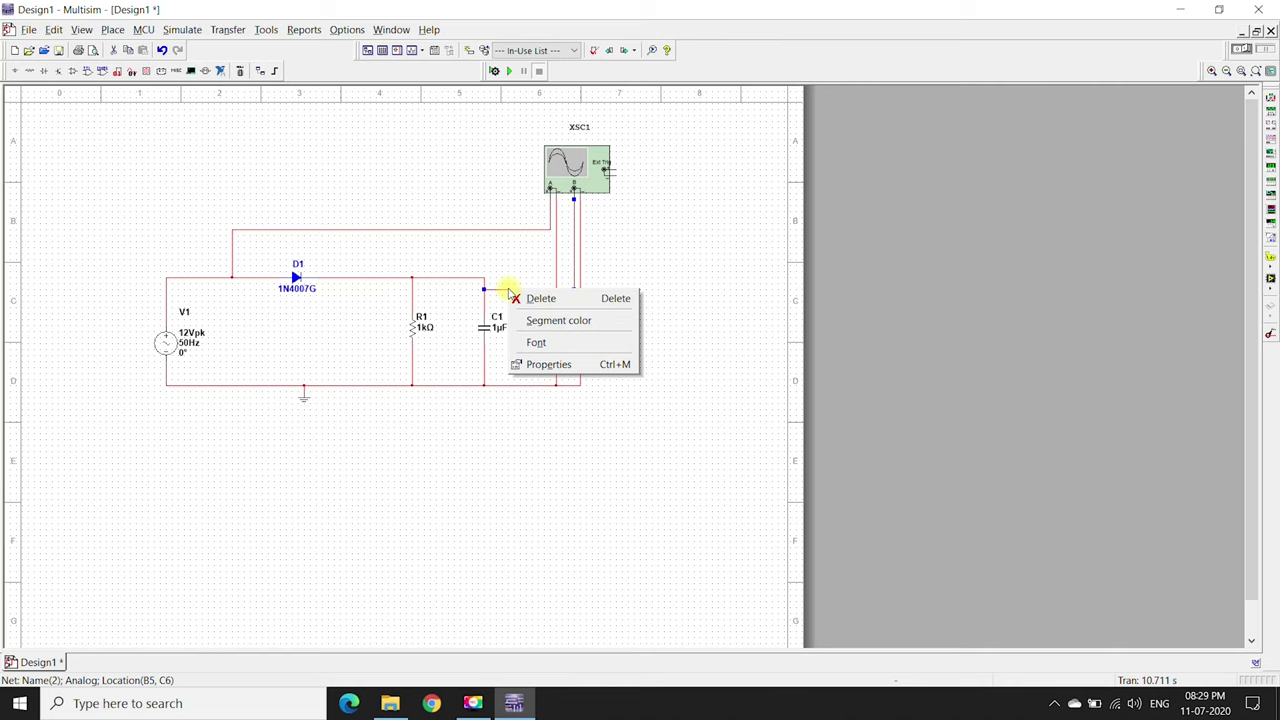
{"action": "left_click", "coordinate": [520, 318]}
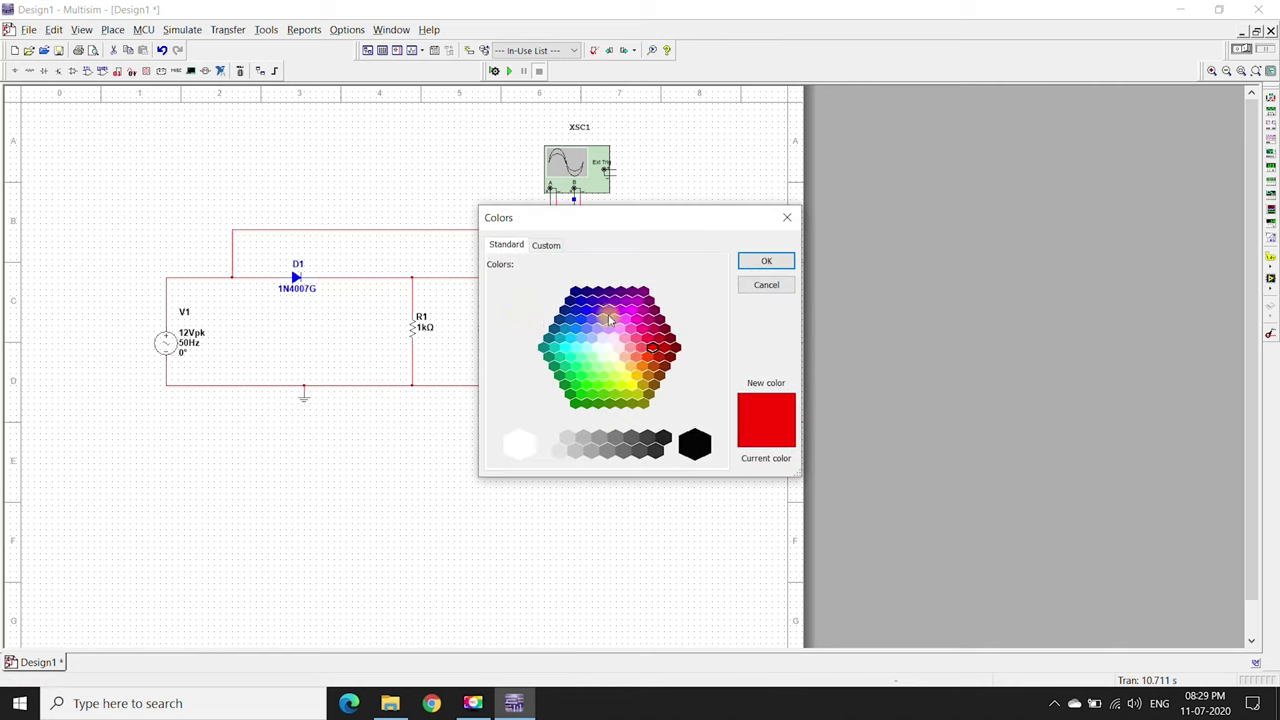
{"action": "left_click", "coordinate": [583, 322]}
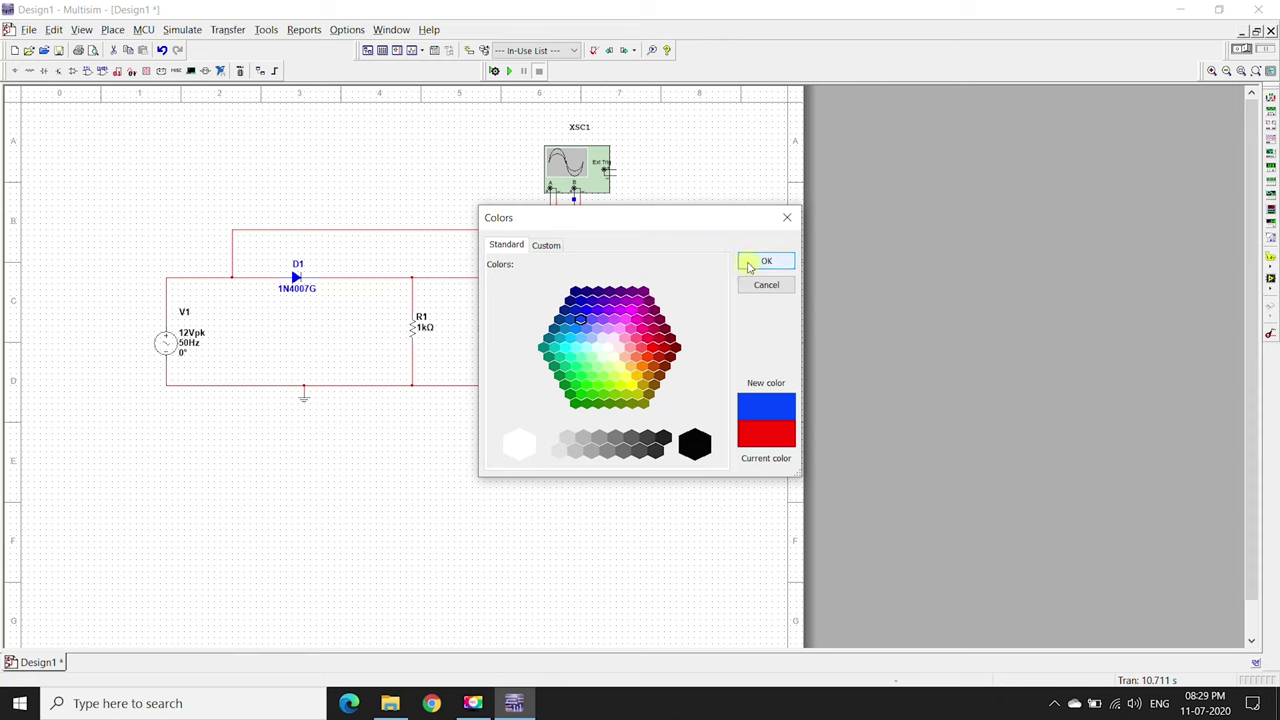
{"action": "left_click", "coordinate": [742, 263]}
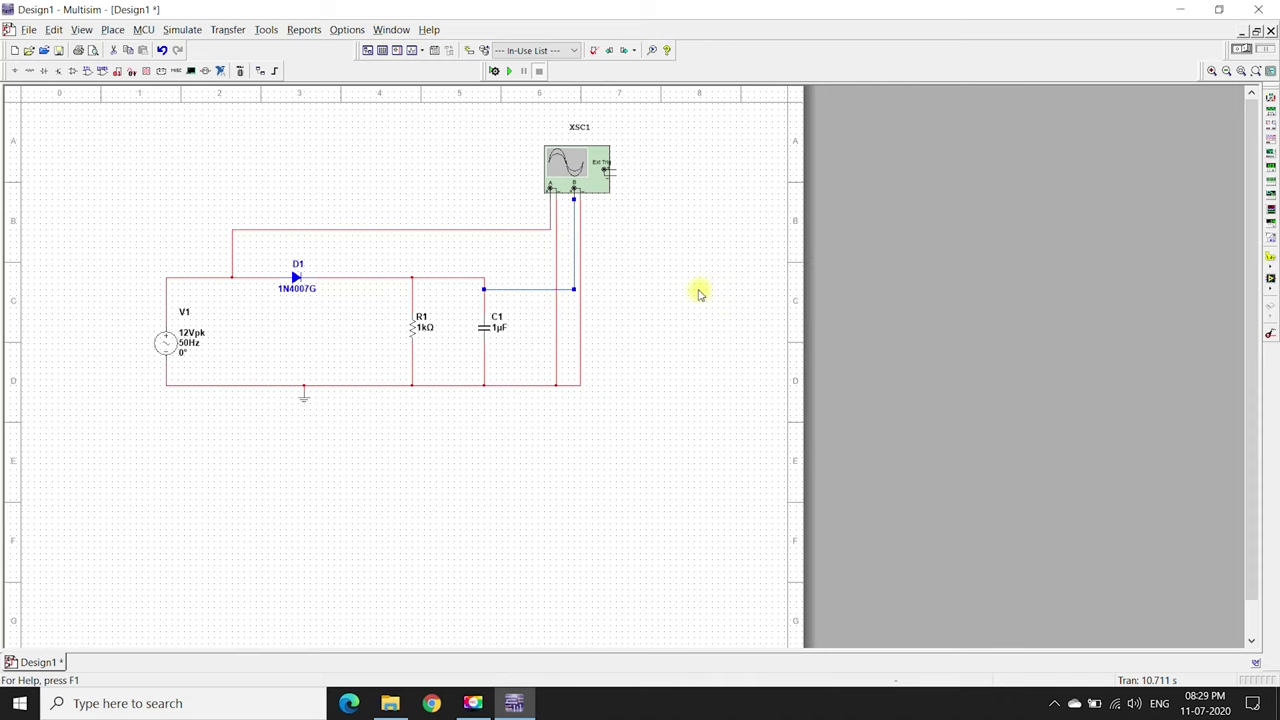
- Run the simulation and pause it with the filtered output trace frozen on oscilloscope XSC1
{"action": "left_click", "coordinate": [510, 72]}
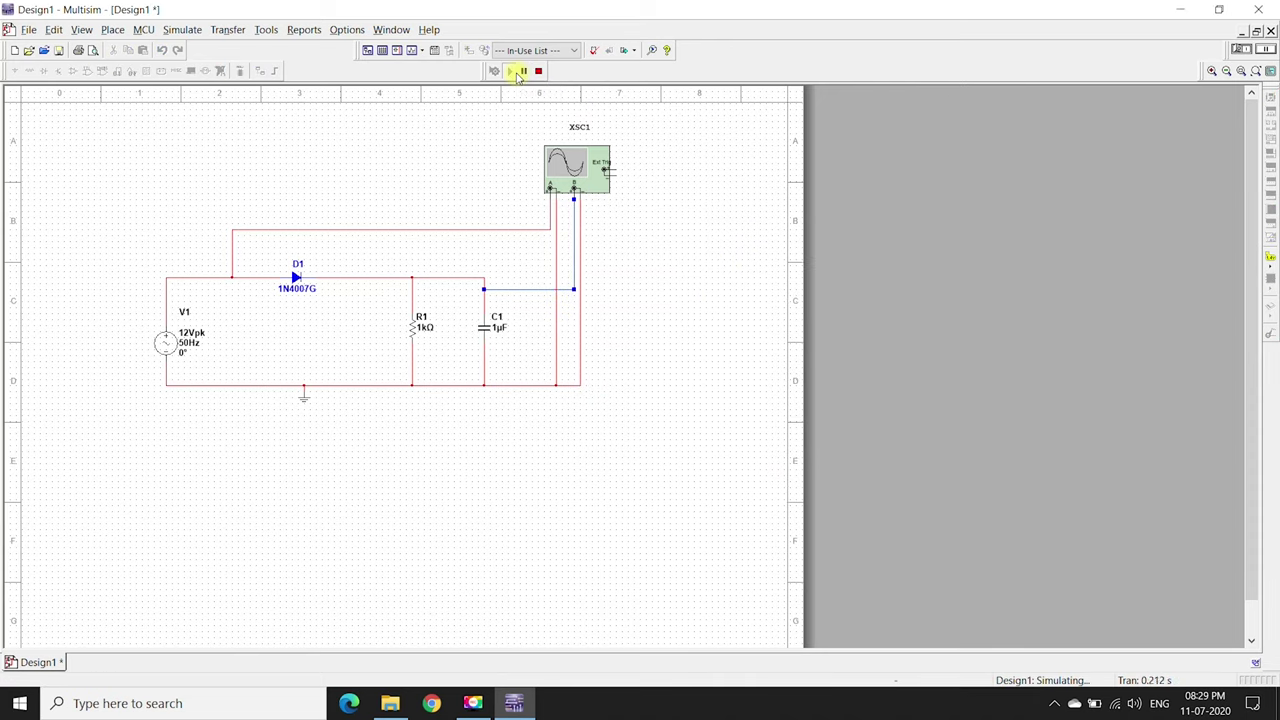
{"action": "double_click", "coordinate": [557, 188]}
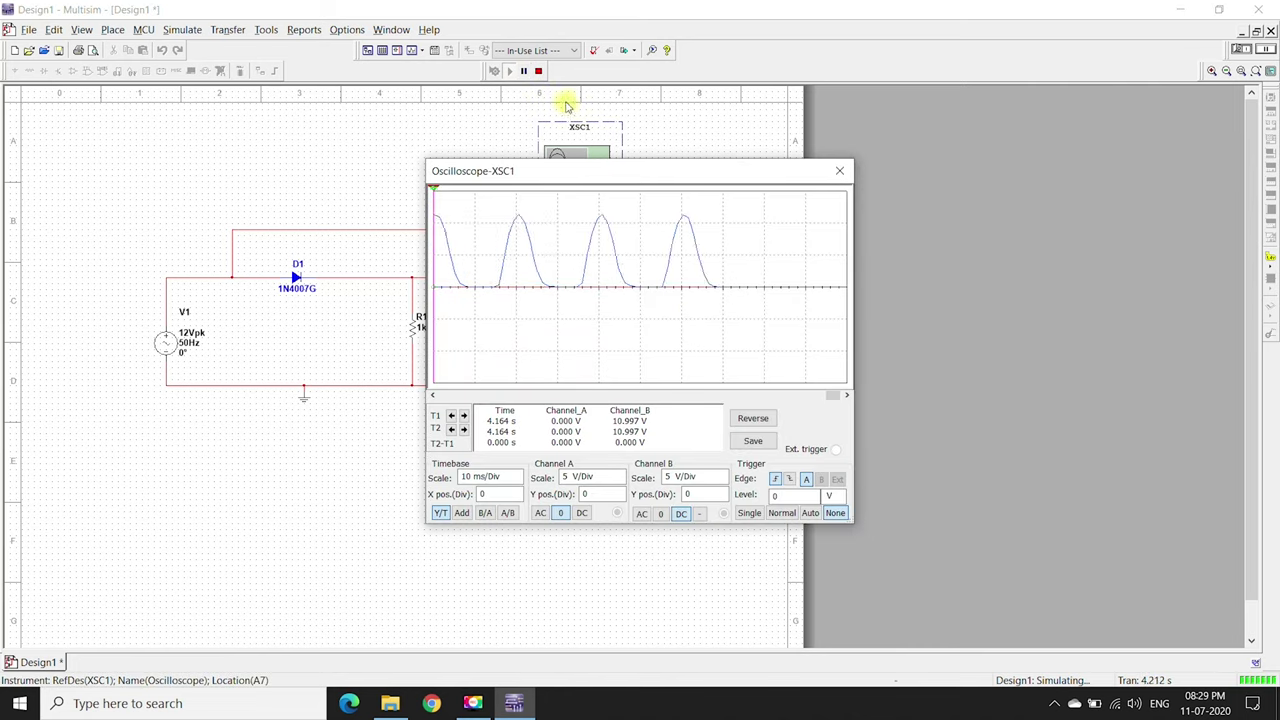
{"action": "left_click", "coordinate": [537, 74]}
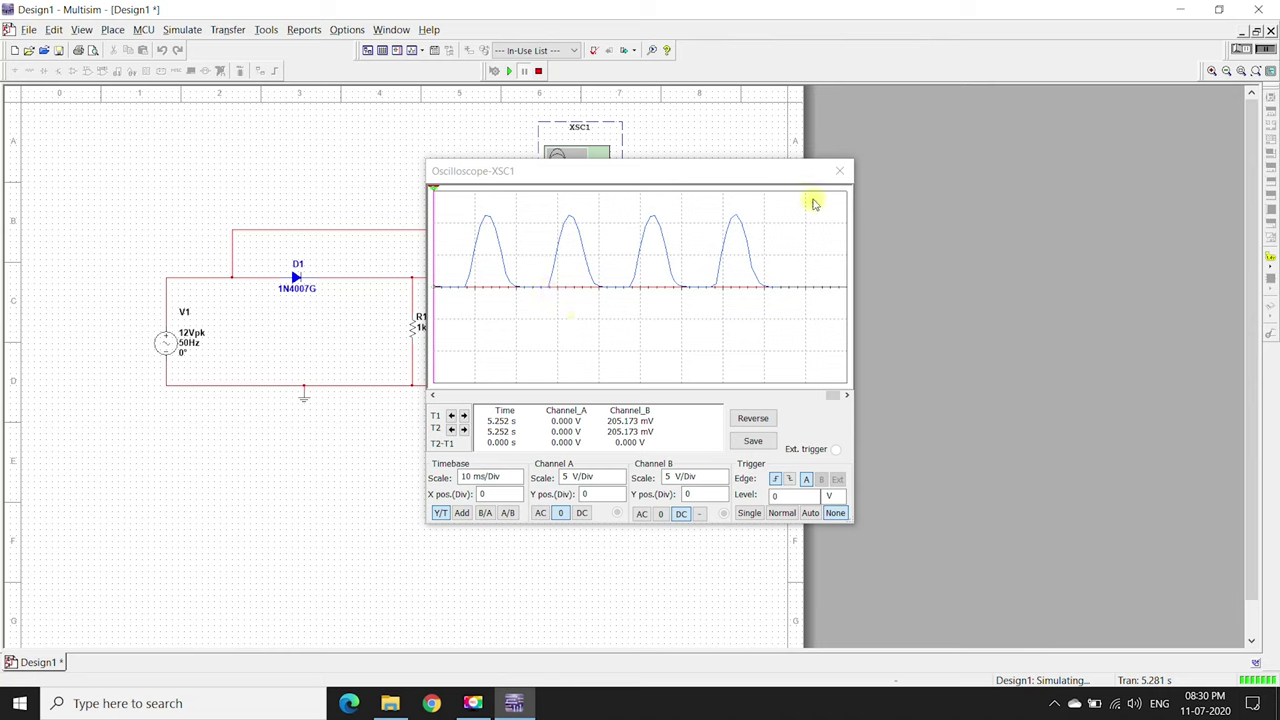
- Close the oscilloscope window and exit Multisim
{"action": "left_click", "coordinate": [839, 171]}
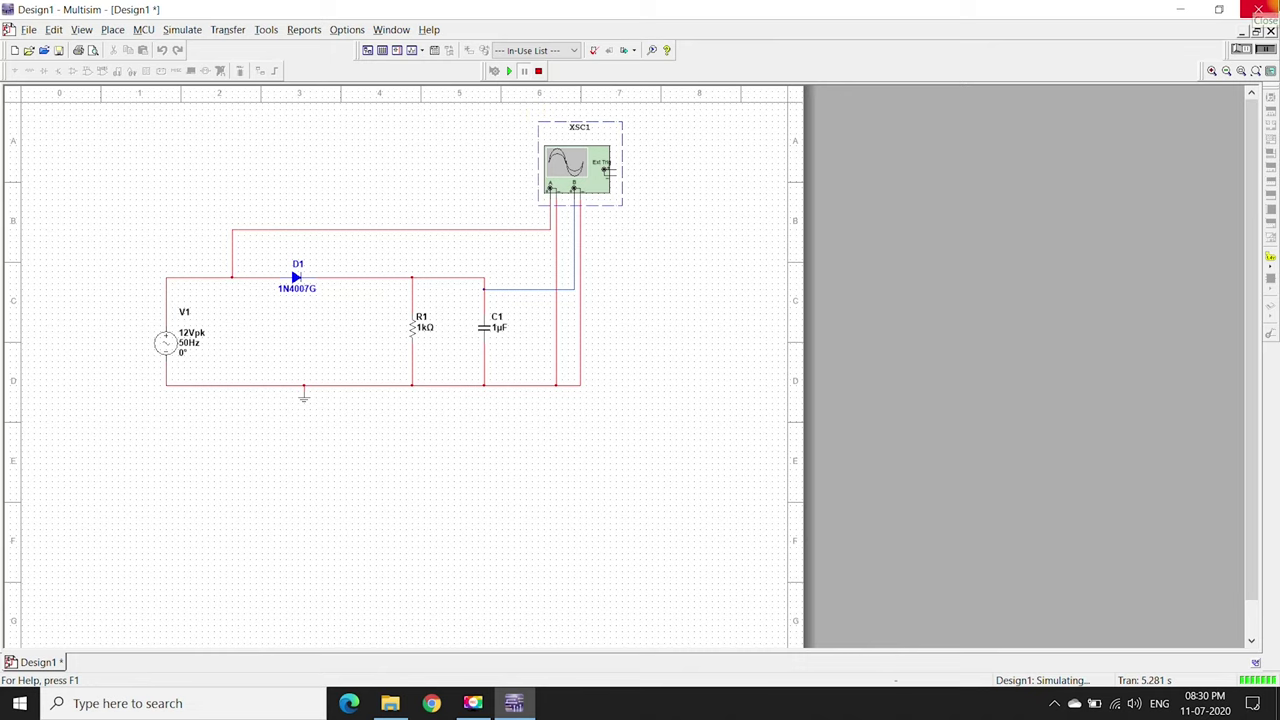
{"action": "left_click", "coordinate": [1258, 10]}
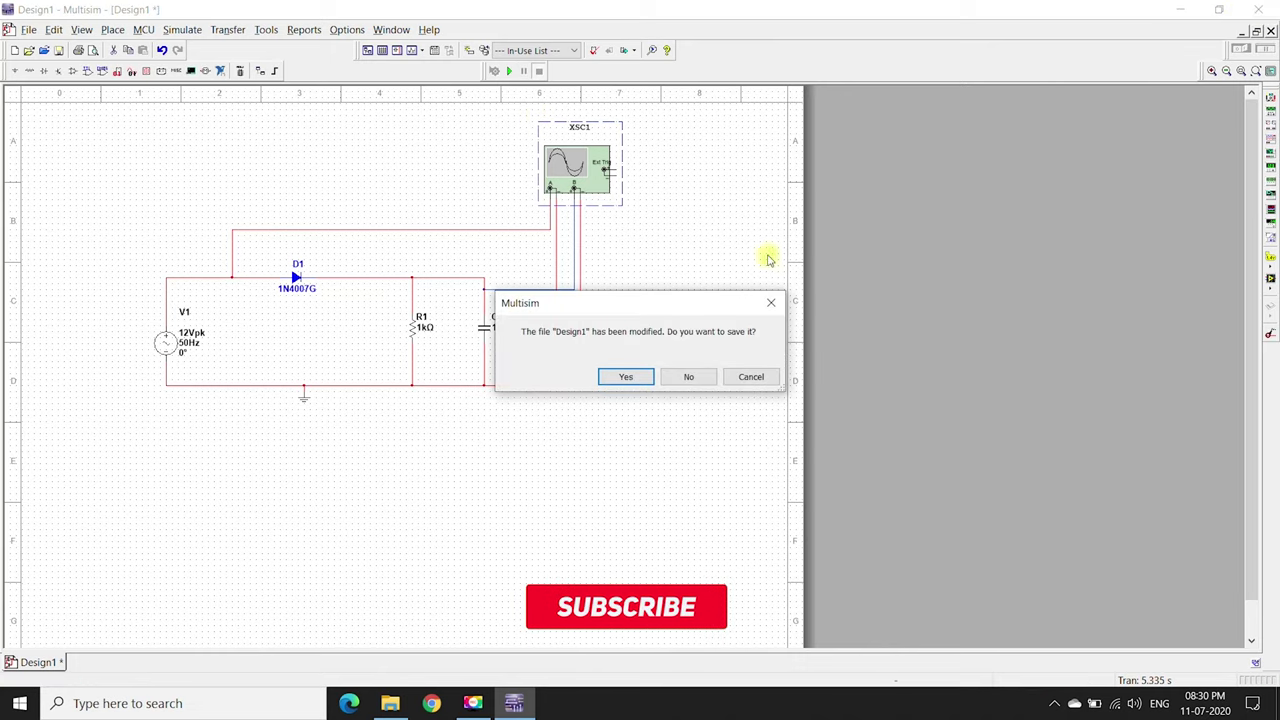